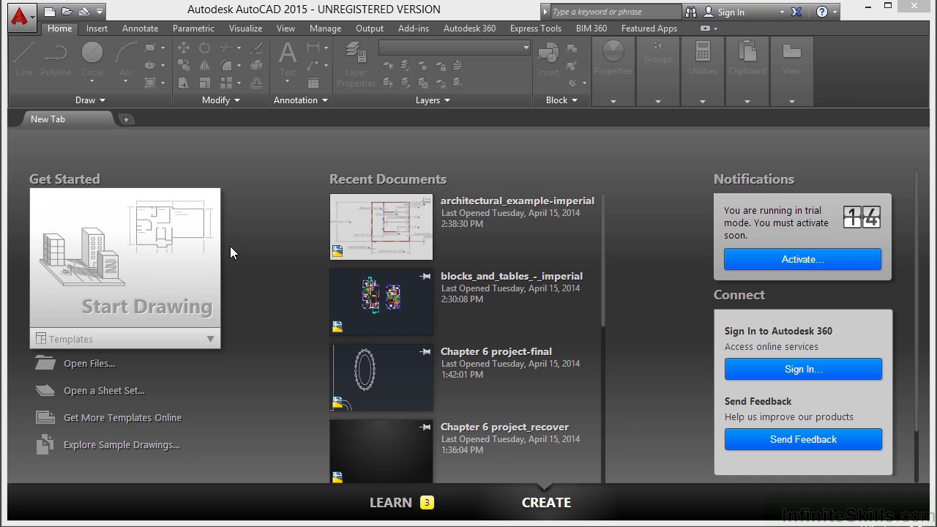
# Step: Open the drawing architectural_example-imperial.dwg
pyautogui.click(102, 364)
pyautogui.click(432, 169)
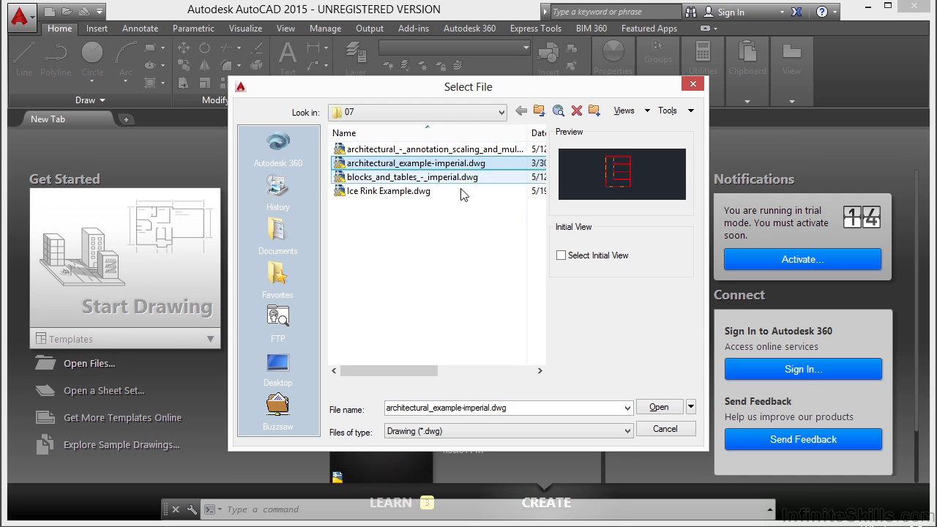
pyautogui.click(659, 409)
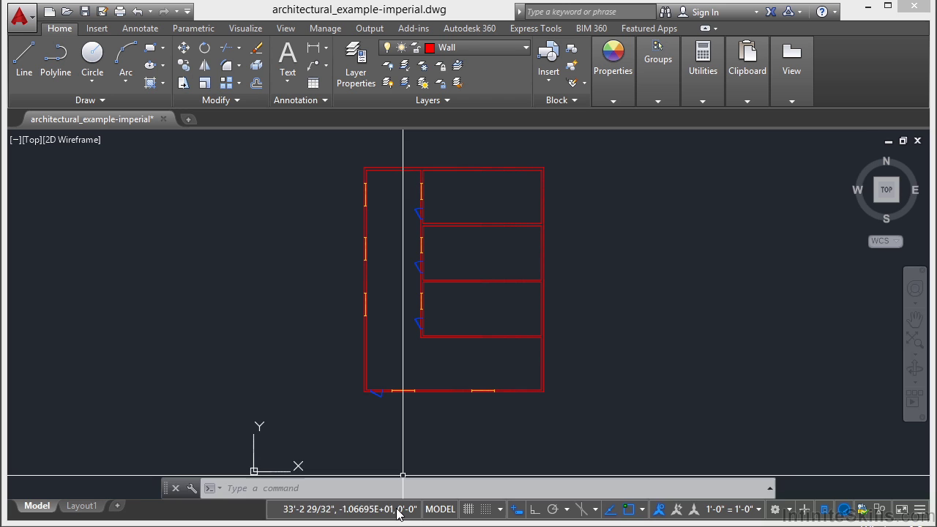
pyautogui.click(920, 513)
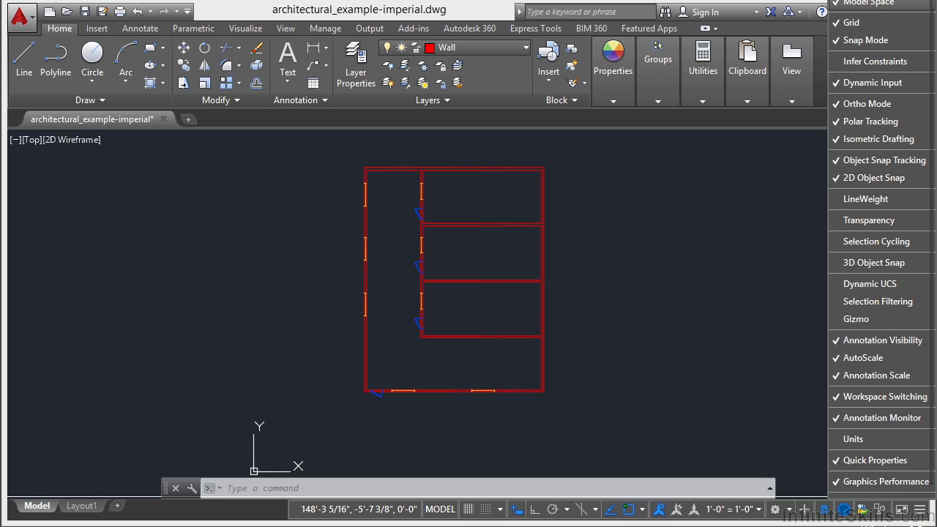
pyautogui.click(617, 266)
pyautogui.scroll(2, 409, 275)
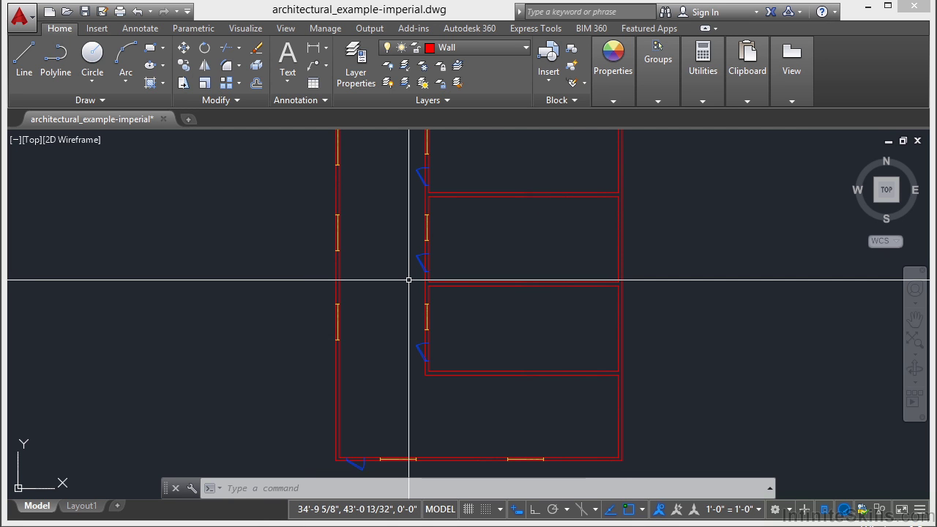
# Step: Use ID on the corridor wall corner to report X 37'-7 5/32", Y 42'-8 1/2", Z 0'-0"
pyautogui.write('ID')
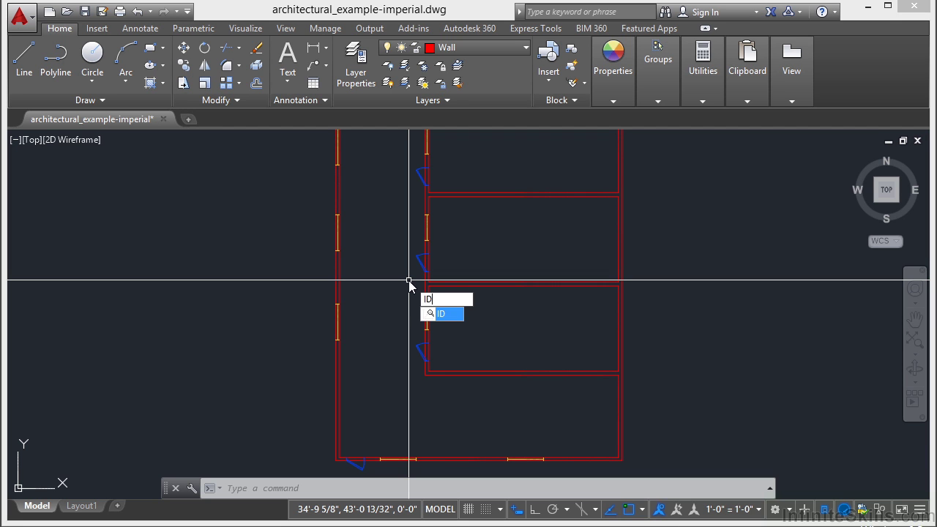
pyautogui.press('Return')
pyautogui.scroll(4, 414, 278)
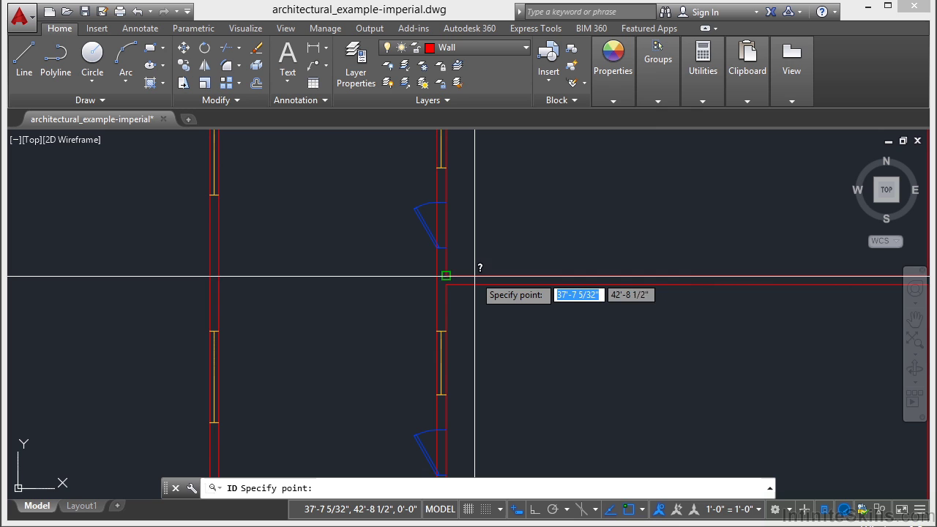
pyautogui.click(453, 277)
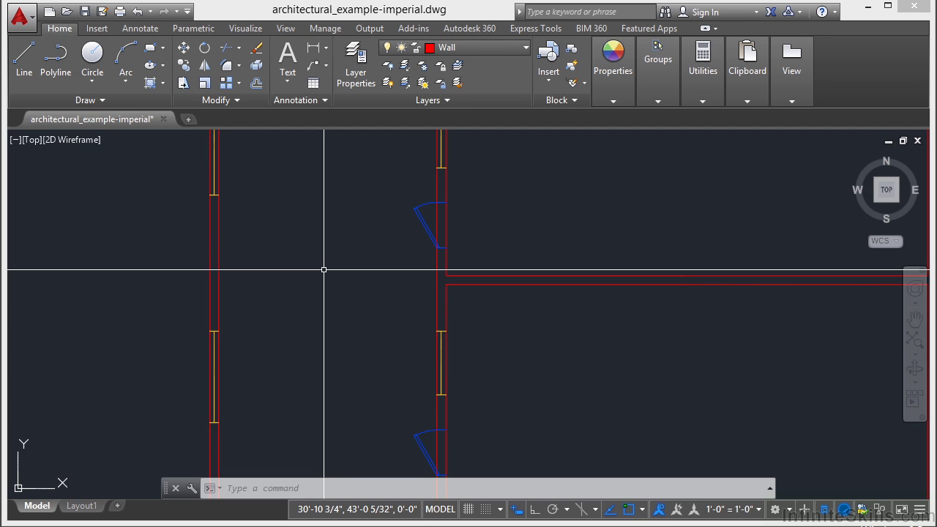
# Step: Measure with DIST from the interior wall to the left wall, giving 12'-0" at 180°
pyautogui.write('DI')
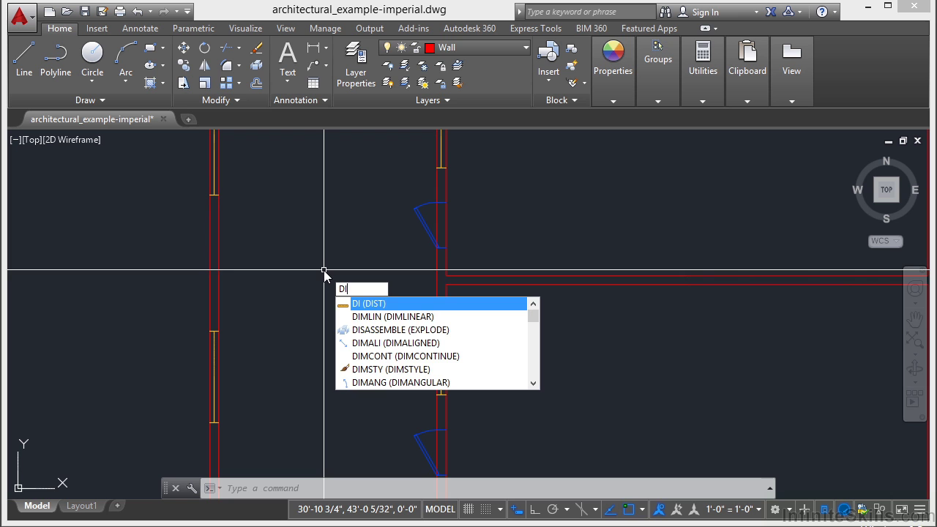
pyautogui.press('Return')
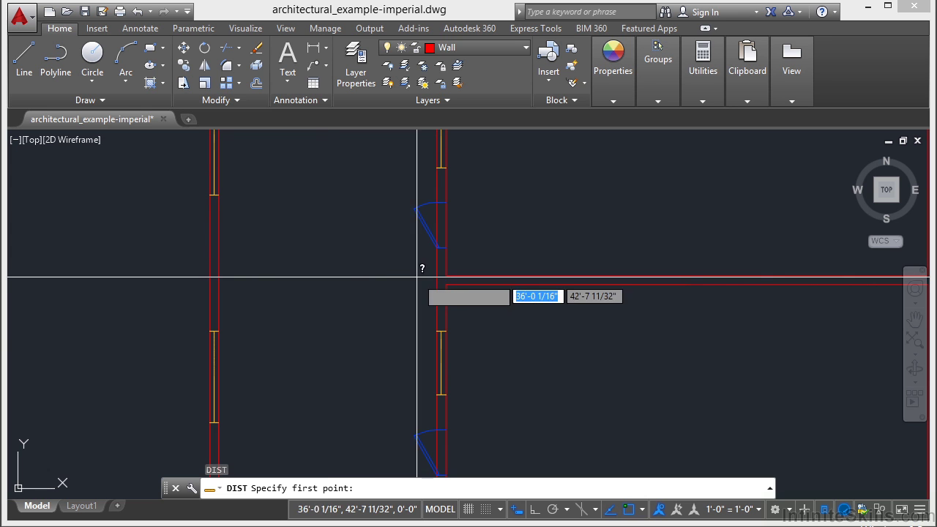
pyautogui.click(438, 277)
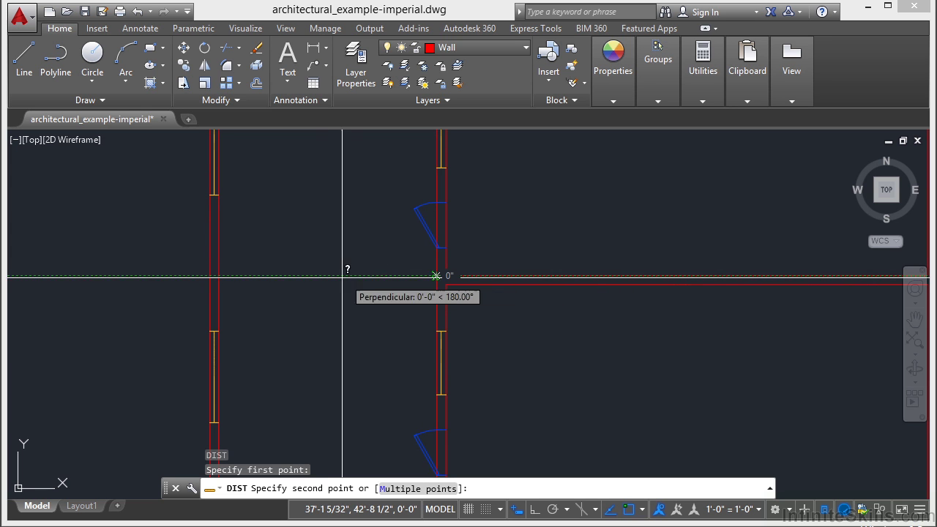
pyautogui.click(224, 279)
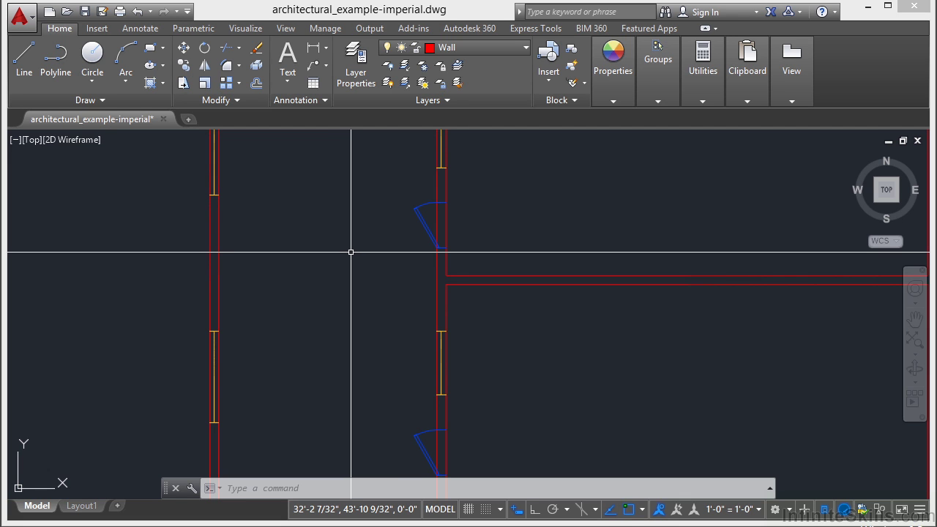
# Step: Measure 12'-6" at 180° from the wall corner to the left wall, then cancel
pyautogui.click(704, 100)
pyautogui.click(658, 101)
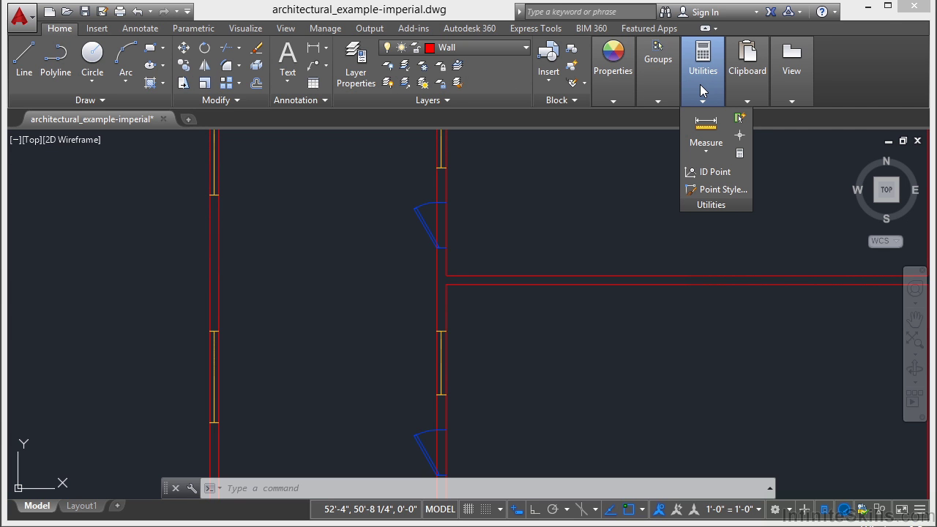
pyautogui.click(706, 153)
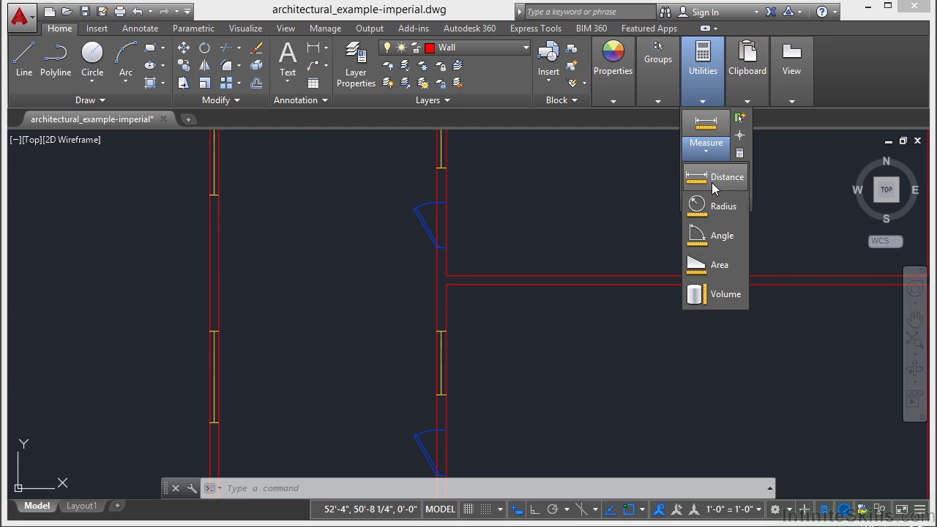
pyautogui.click(715, 188)
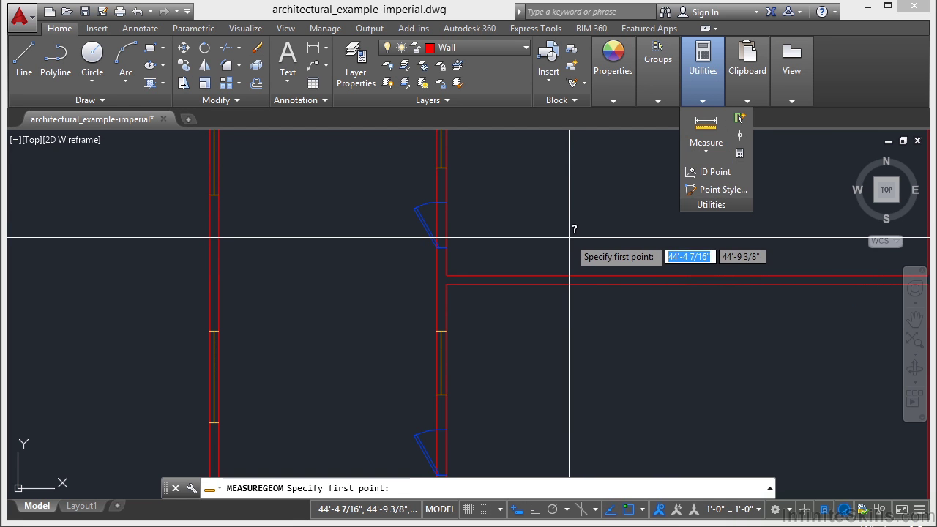
pyautogui.click(446, 275)
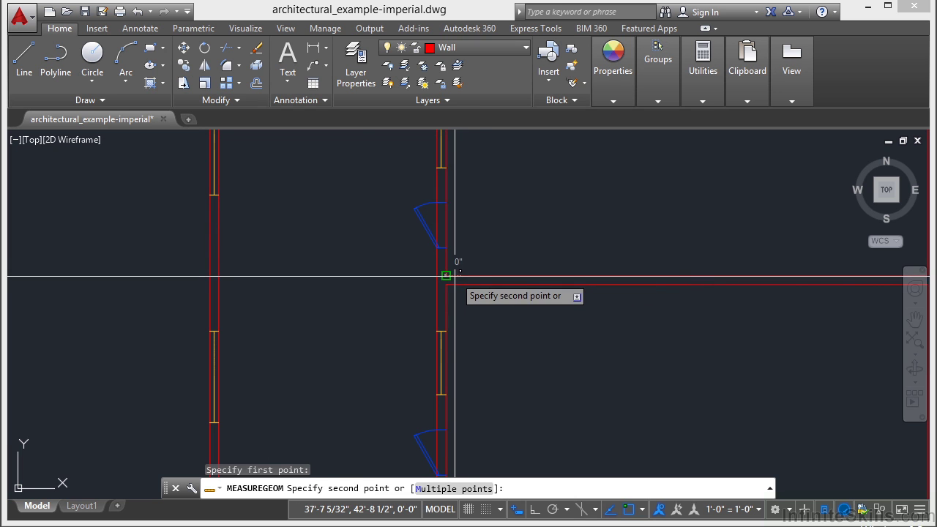
pyautogui.click(221, 275)
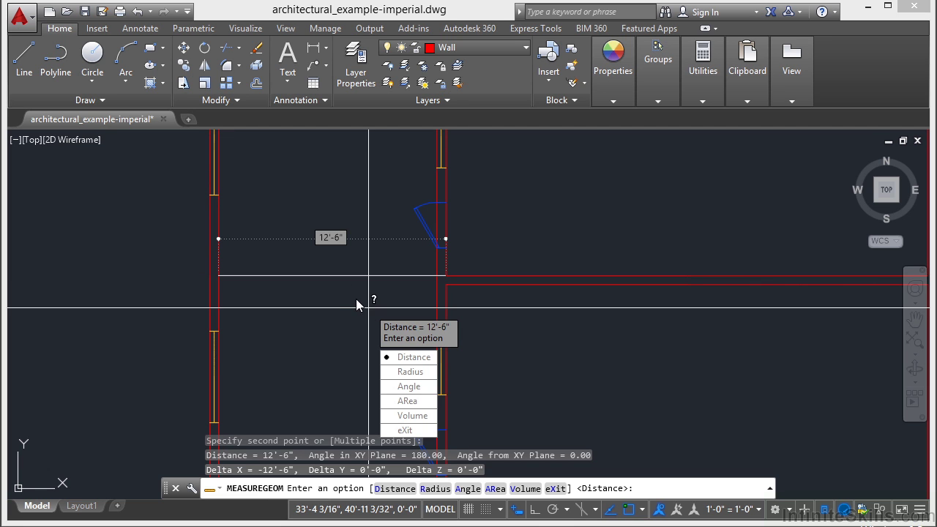
pyautogui.press('Escape')
# Step: Zoom into the upper rooms and expand the Utilities panel
pyautogui.scroll(-2, 417, 294)
pyautogui.scroll(-4, 432, 289)
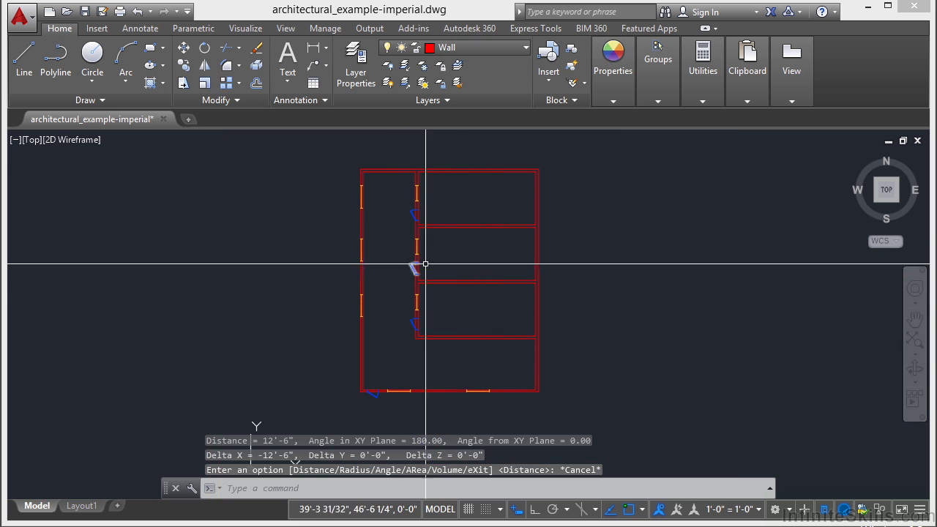
pyautogui.scroll(2, 535, 246)
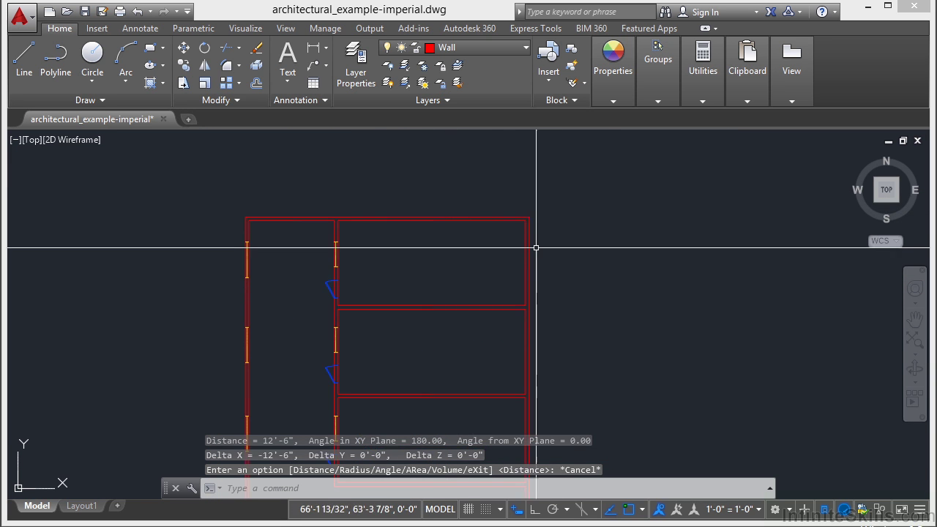
pyautogui.scroll(2, 491, 242)
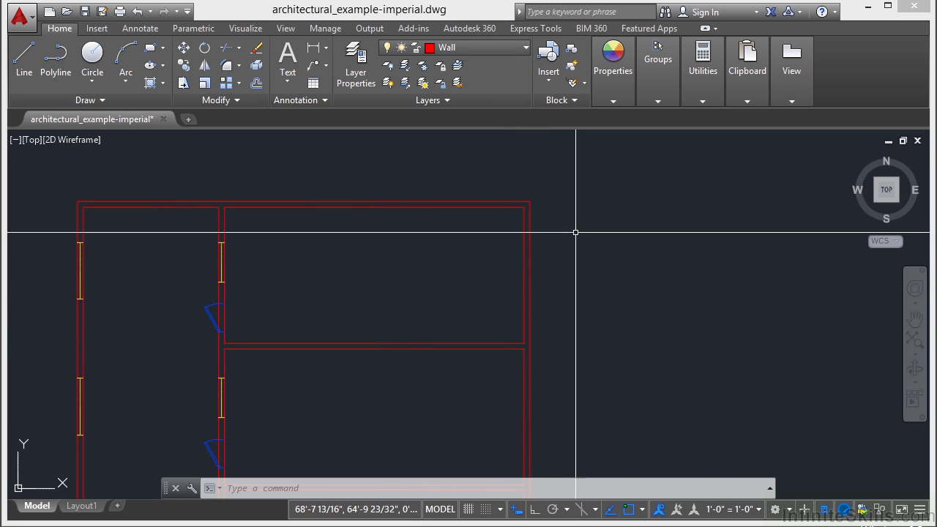
pyautogui.click(705, 100)
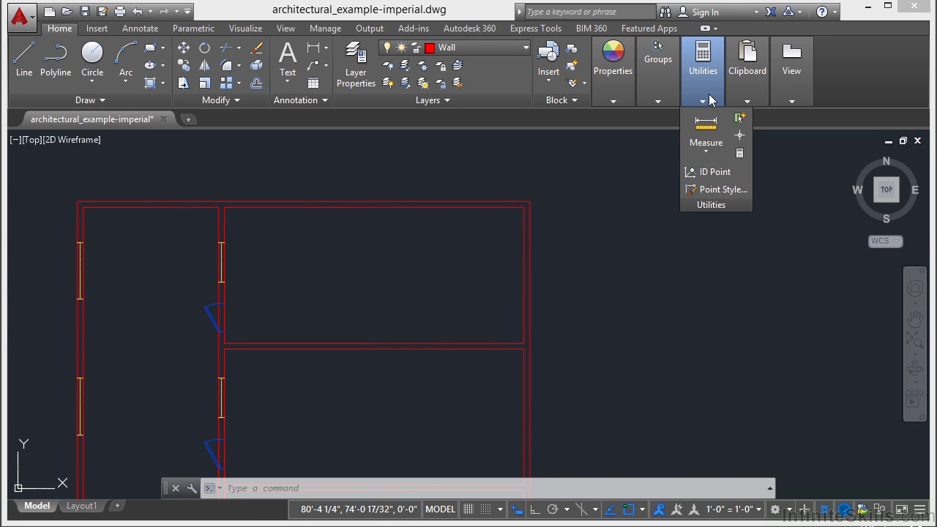
# Step: Measure a multiple-point distance around the upper room's corners, totalling 77'-0"
pyautogui.click(708, 150)
pyautogui.click(714, 178)
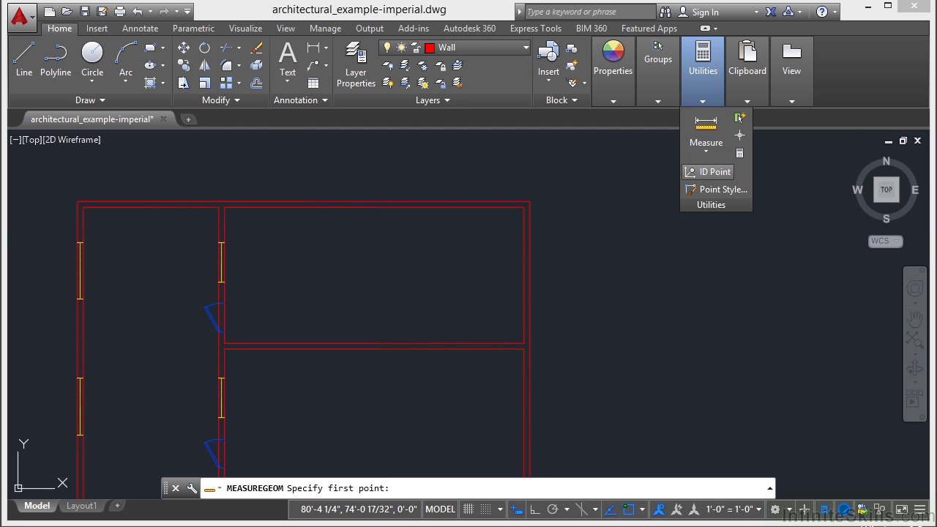
pyautogui.click(525, 343)
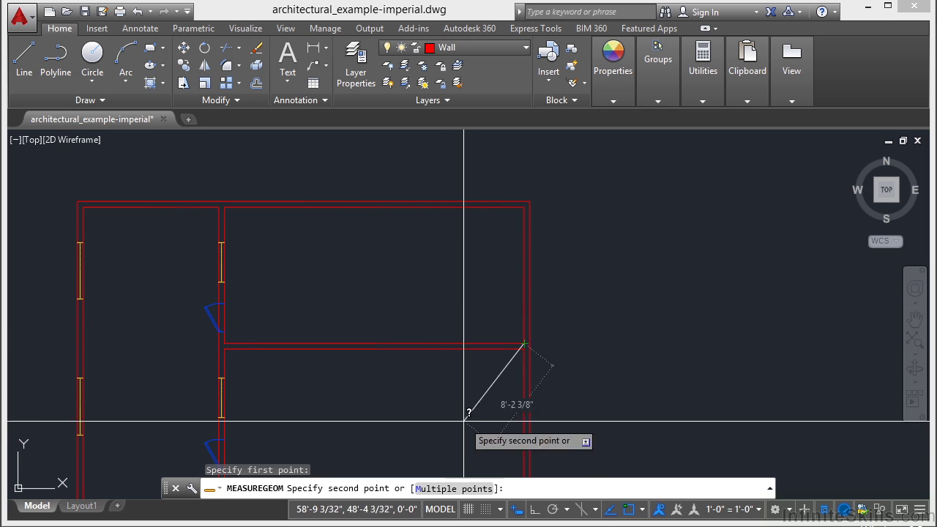
pyautogui.click(468, 489)
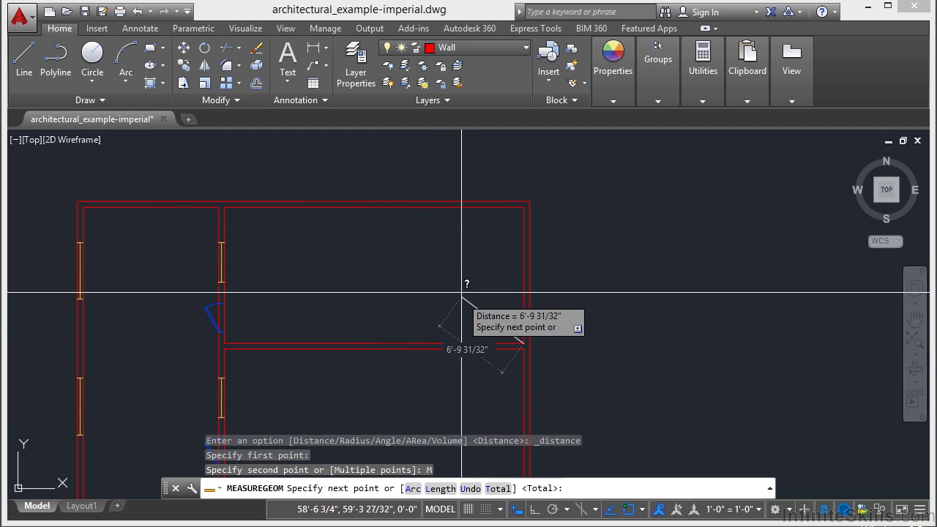
pyautogui.click(523, 209)
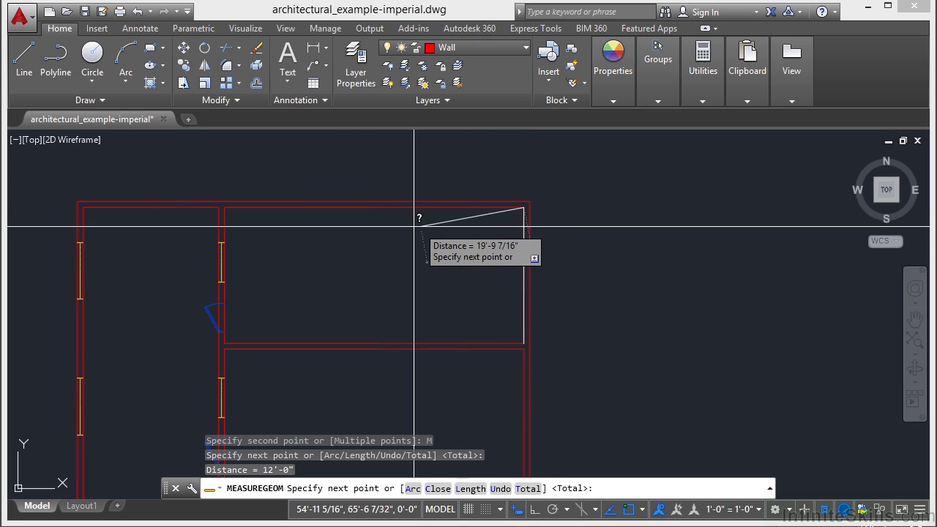
pyautogui.click(225, 208)
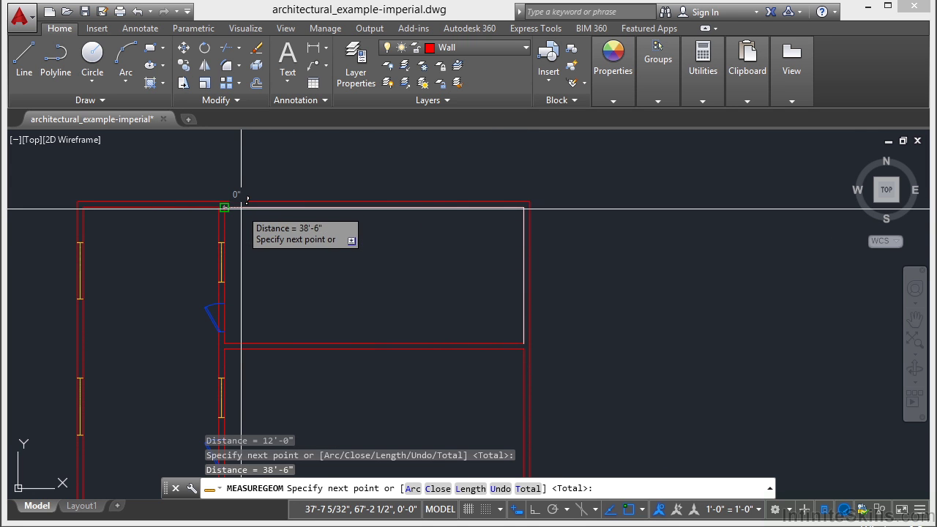
pyautogui.click(225, 342)
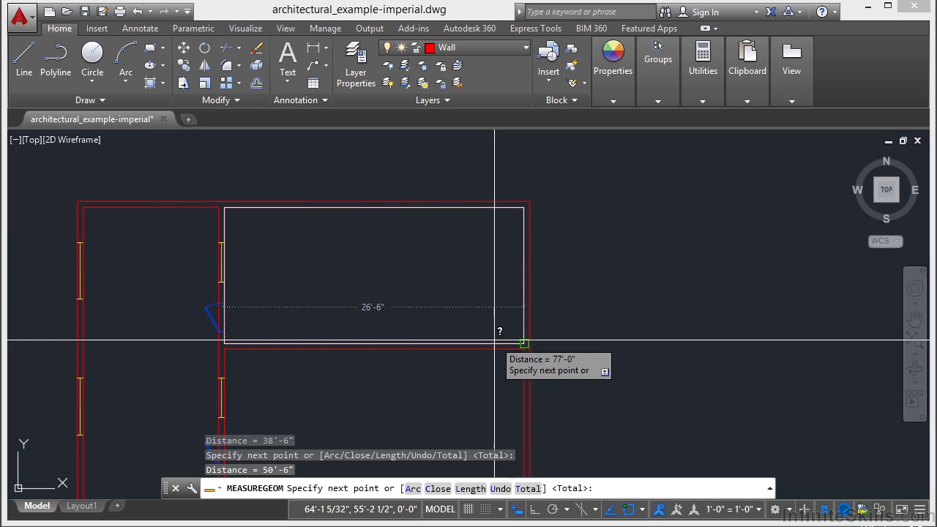
pyautogui.click(496, 340)
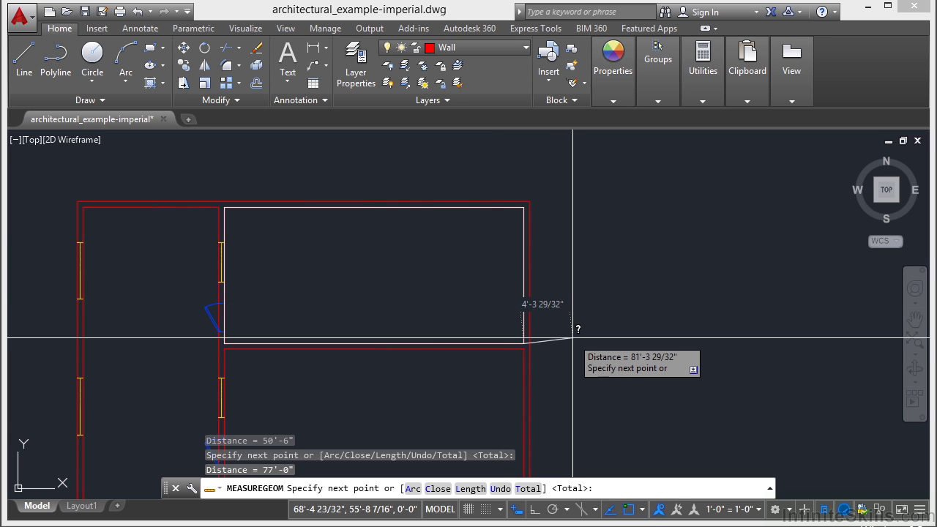
pyautogui.press('Return')
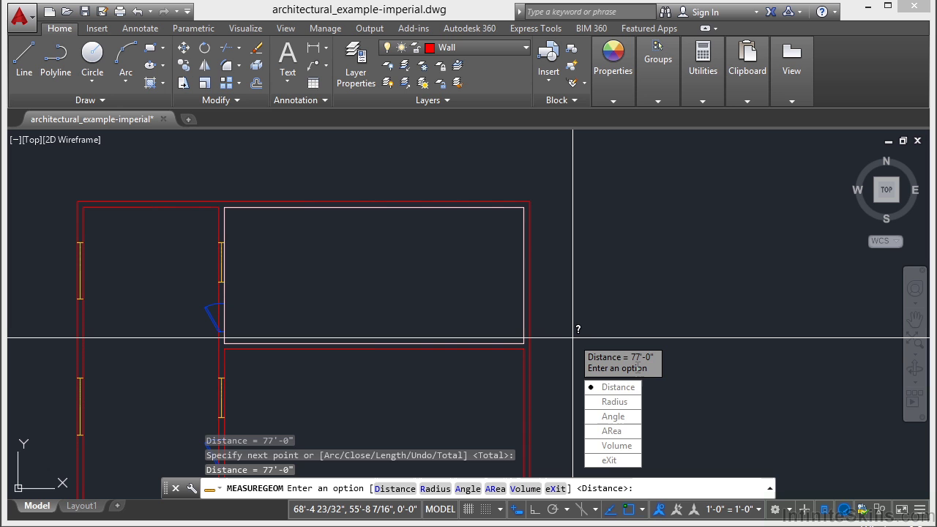
# Step: Measure the door swing arc: radius 2'-6", diameter 5'-0"
pyautogui.click(628, 406)
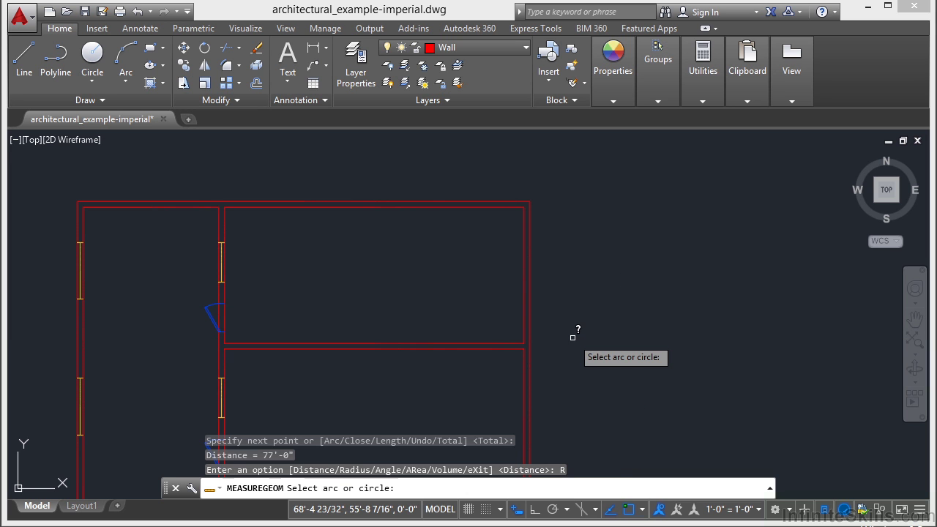
pyautogui.scroll(-2, 610, 266)
pyautogui.scroll(2, 356, 276)
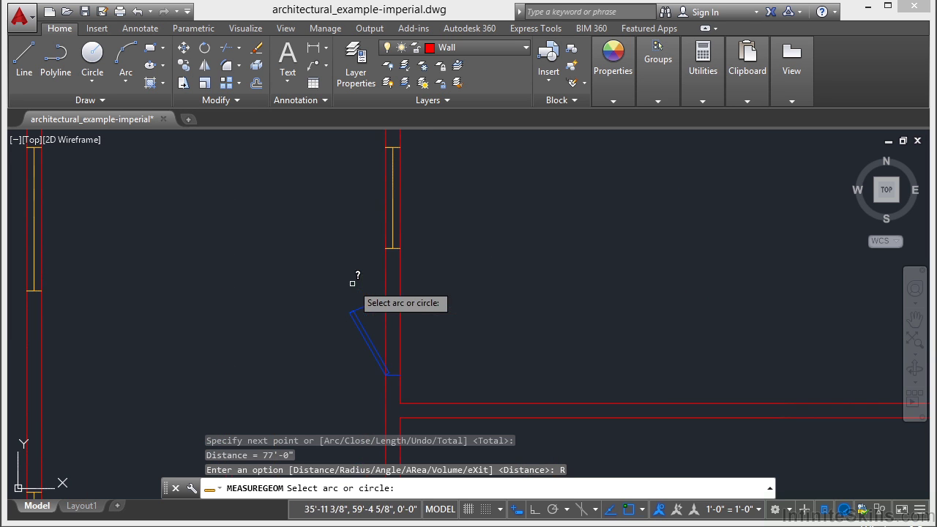
pyautogui.scroll(2, 383, 305)
pyautogui.click(381, 312)
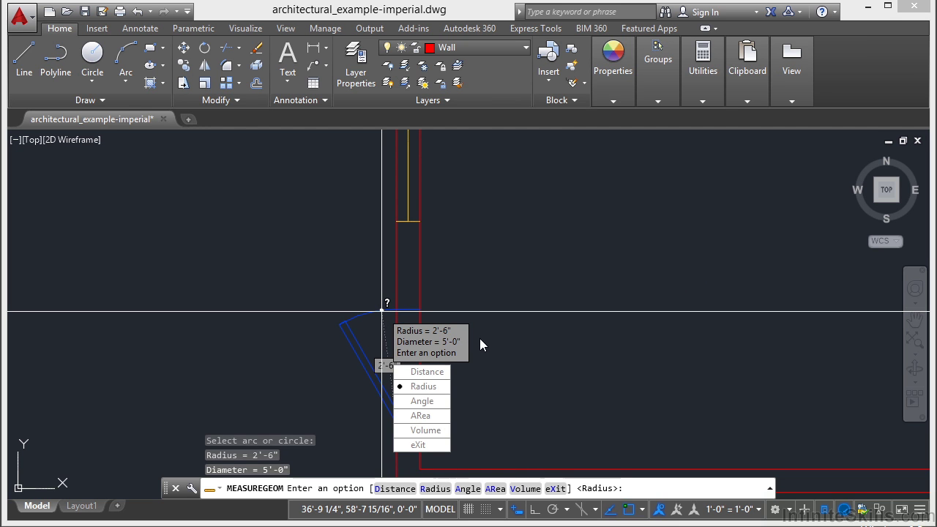
pyautogui.click(422, 400)
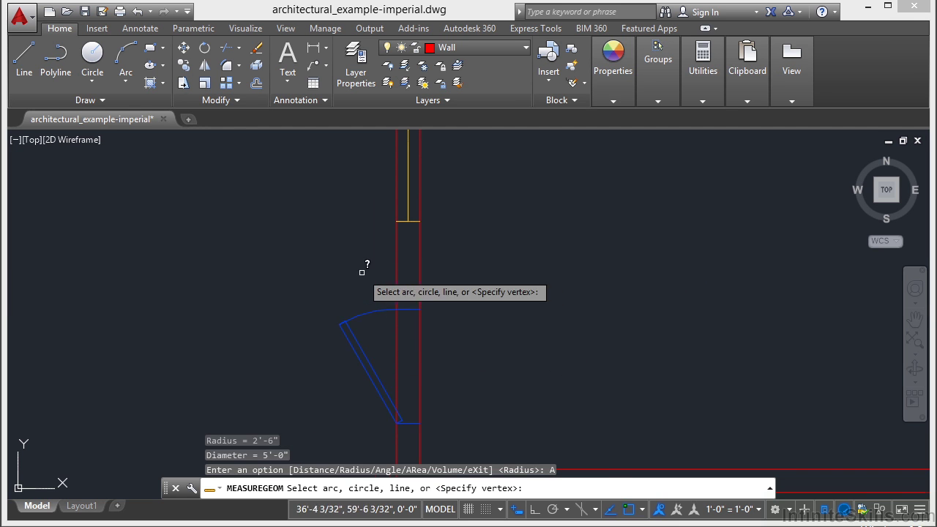
# Step: Measure the angle between the horizontal and vertical wall lines beside the door: 90.00°
pyautogui.scroll(-2, 359, 285)
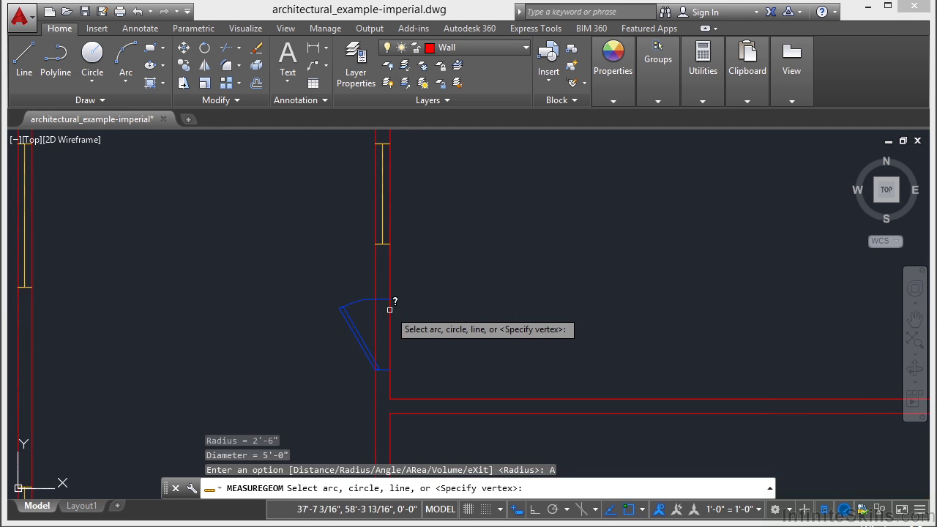
pyautogui.click(448, 398)
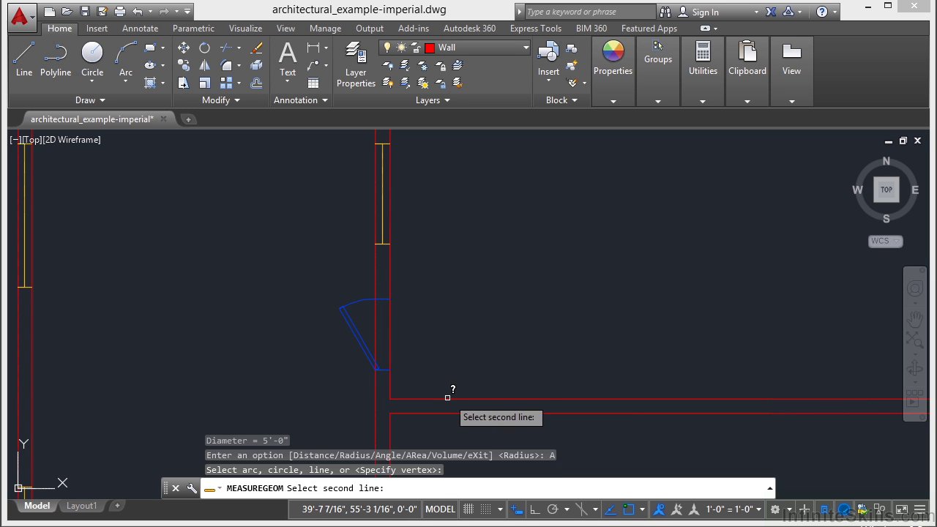
pyautogui.click(390, 323)
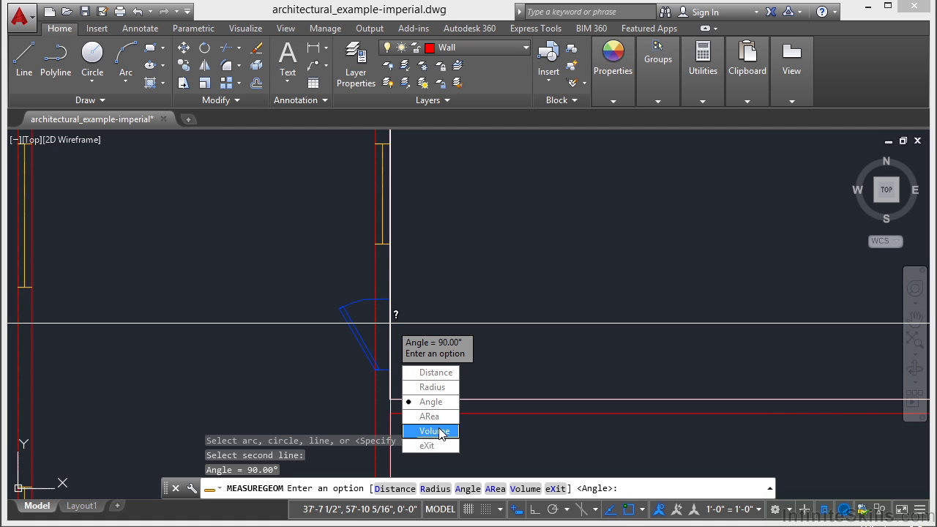
# Step: Switch MEASUREGEOM to the AREa option
pyautogui.click(431, 416)
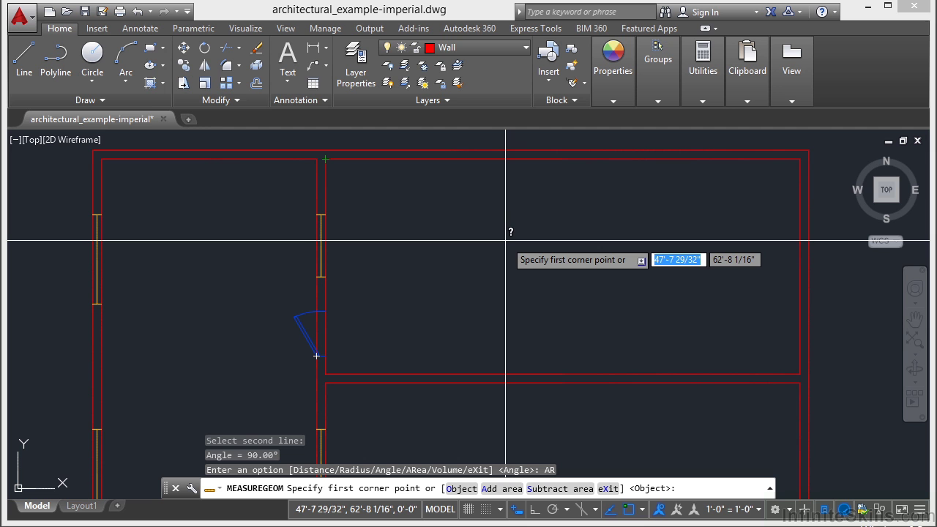
# Step: Pick the upper room's four corners for an area of 318 sq ft (45792 sq in), perimeter 77'-0"
pyautogui.click(325, 373)
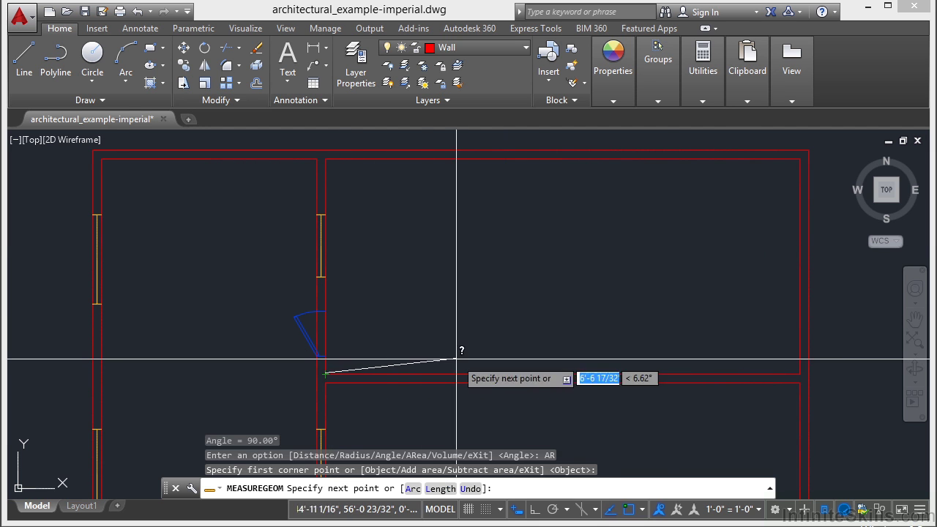
pyautogui.click(800, 372)
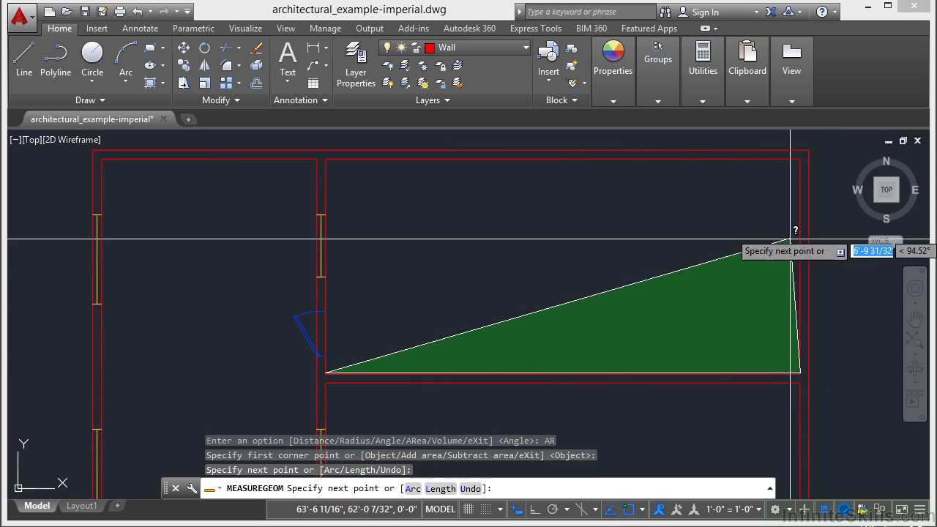
pyautogui.click(800, 159)
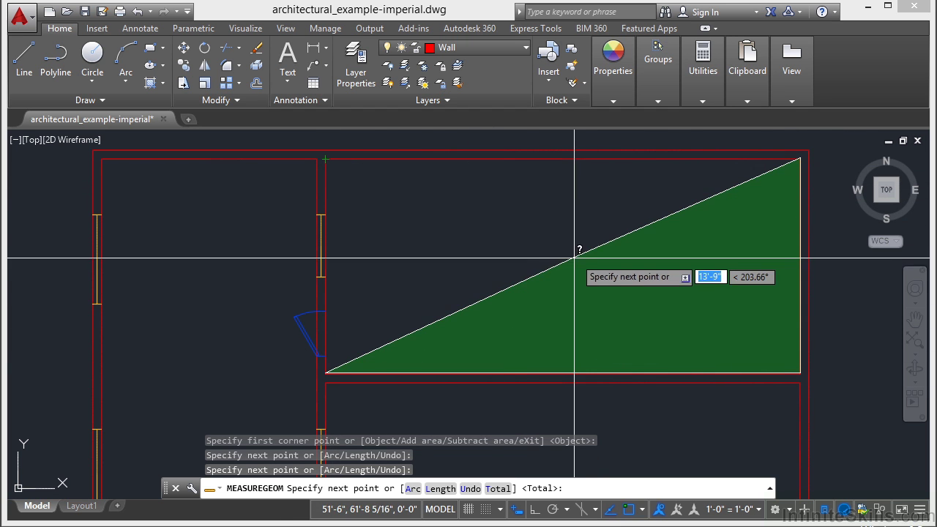
pyautogui.click(328, 162)
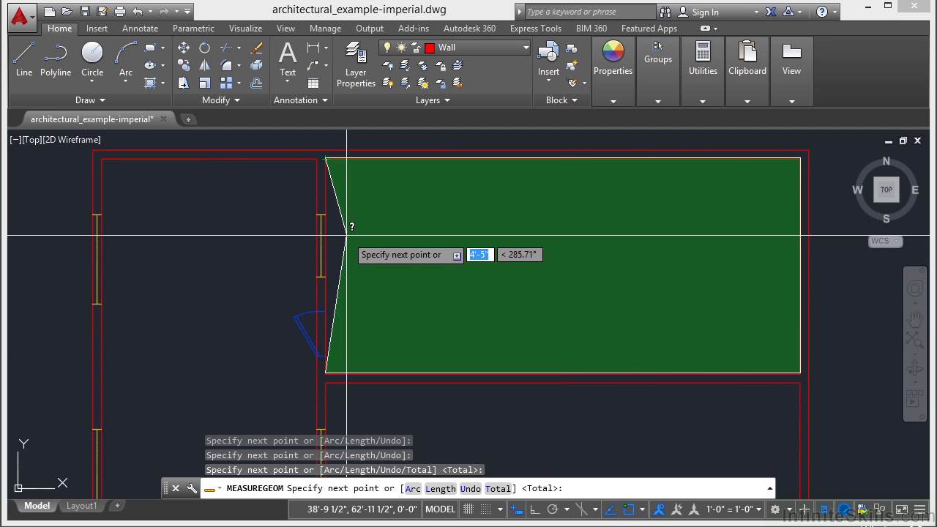
pyautogui.press('Return')
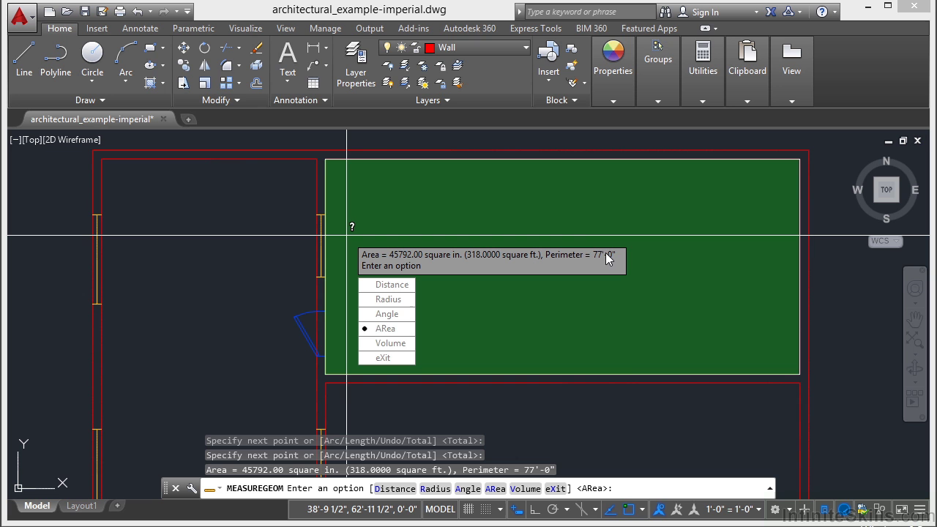
pyautogui.click(386, 328)
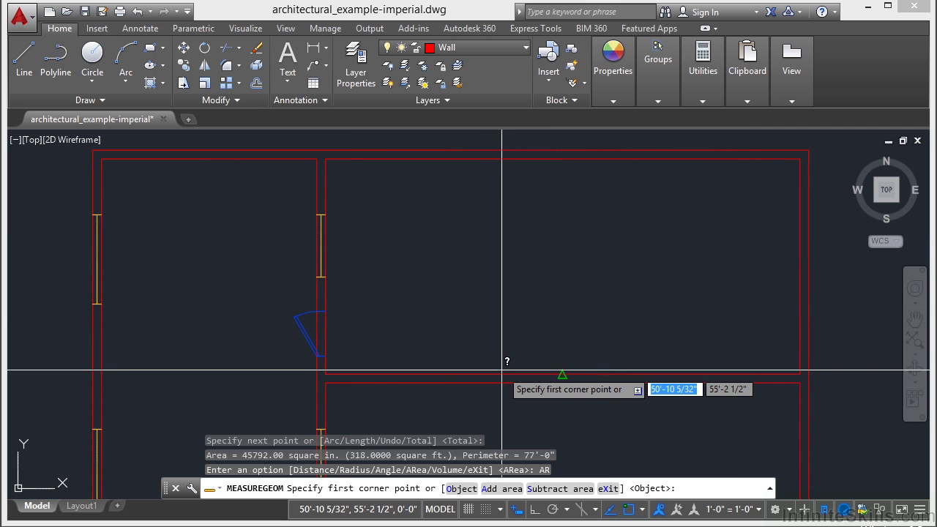
# Step: Zoom out and centre the whole floor plan, then choose the Add area option with A
pyautogui.scroll(-2, 435, 257)
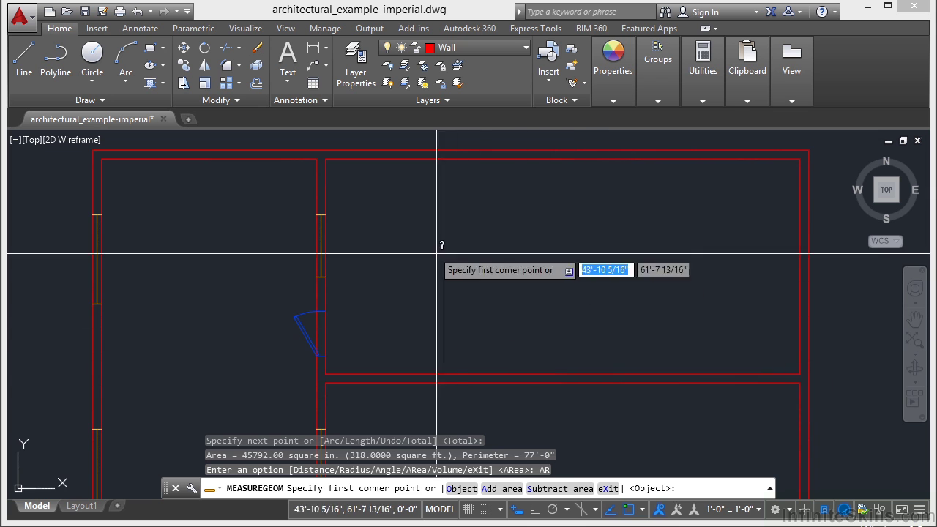
pyautogui.scroll(-2, 428, 215)
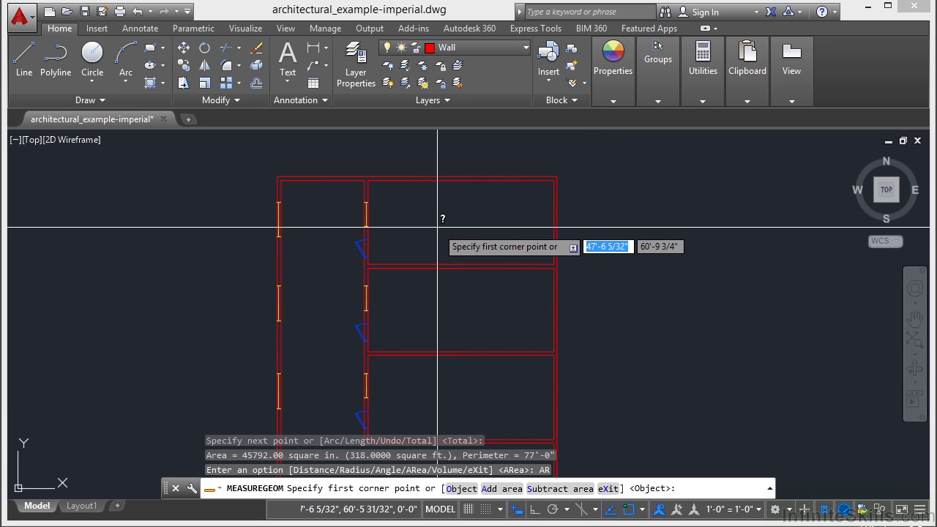
pyautogui.moveTo(439, 212)
pyautogui.mouseDown(button='middle')
pyautogui.moveTo(461, 169)
pyautogui.moveTo(469, 199)
pyautogui.mouseUp(button='middle')
pyautogui.scroll(-2, 461, 204)
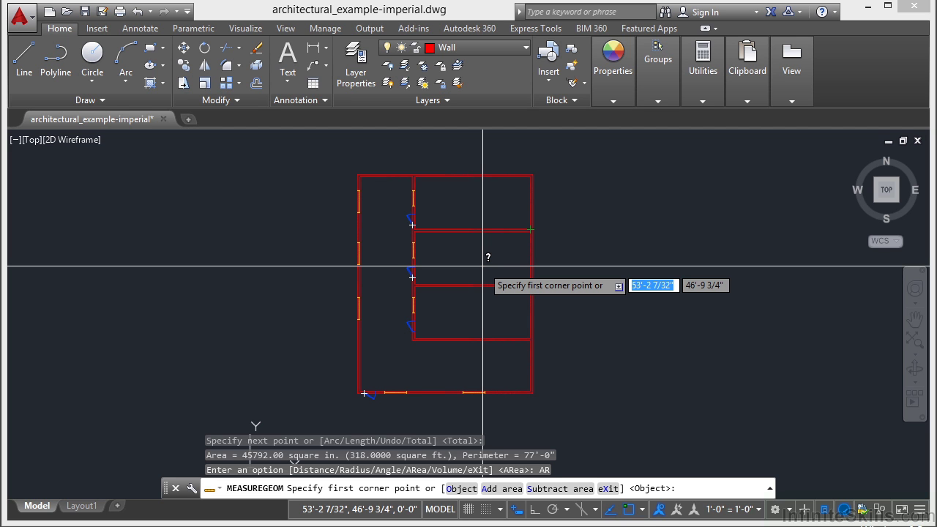
pyautogui.write('a')
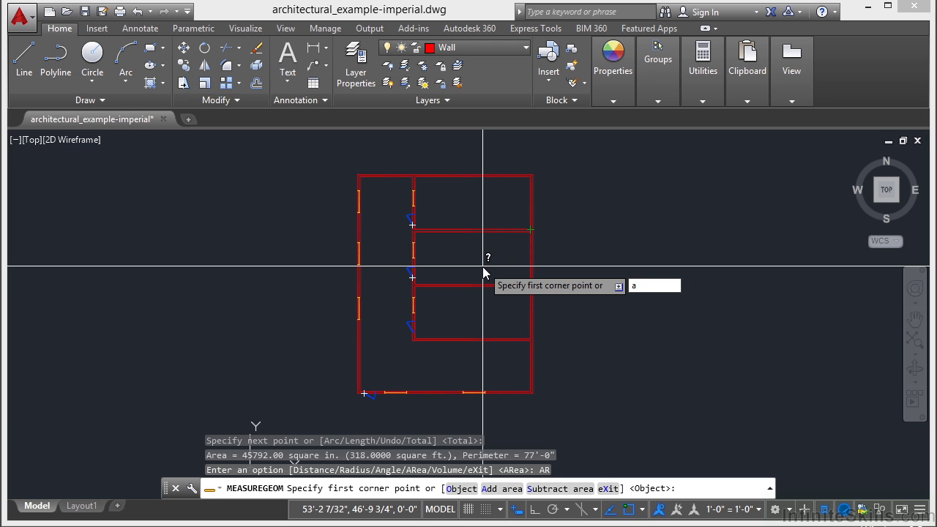
# Step: Add the building's four outer corners as an area: 2,000 sq ft, 180'-0" perimeter
pyautogui.press('Return')
pyautogui.scroll(4, 531, 167)
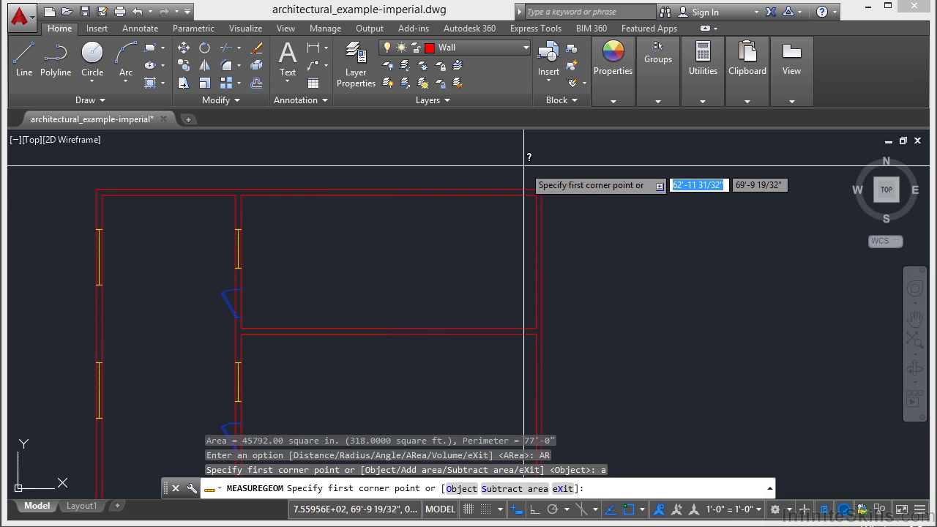
pyautogui.click(539, 190)
pyautogui.click(96, 189)
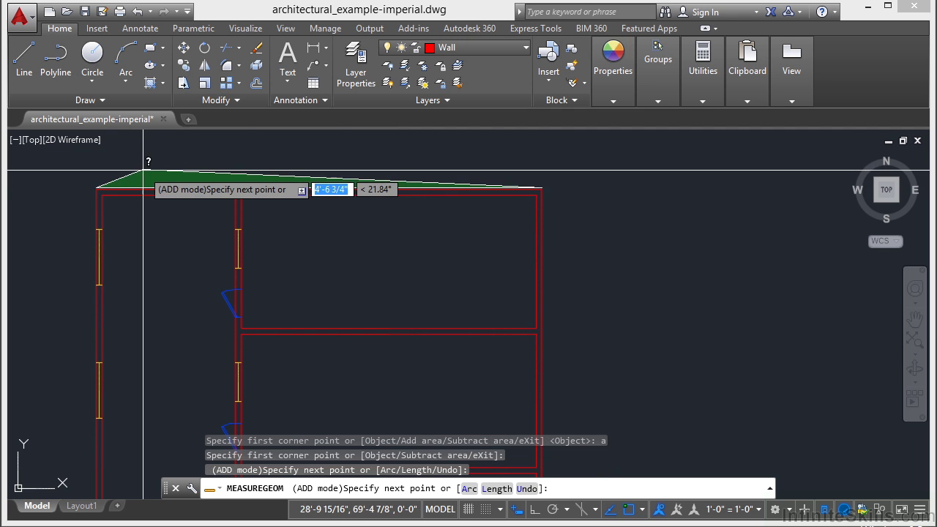
pyautogui.scroll(-2, 168, 219)
pyautogui.moveTo(199, 234); pyautogui.dragTo(248, 164, button='middle')
pyautogui.scroll(3, 191, 366)
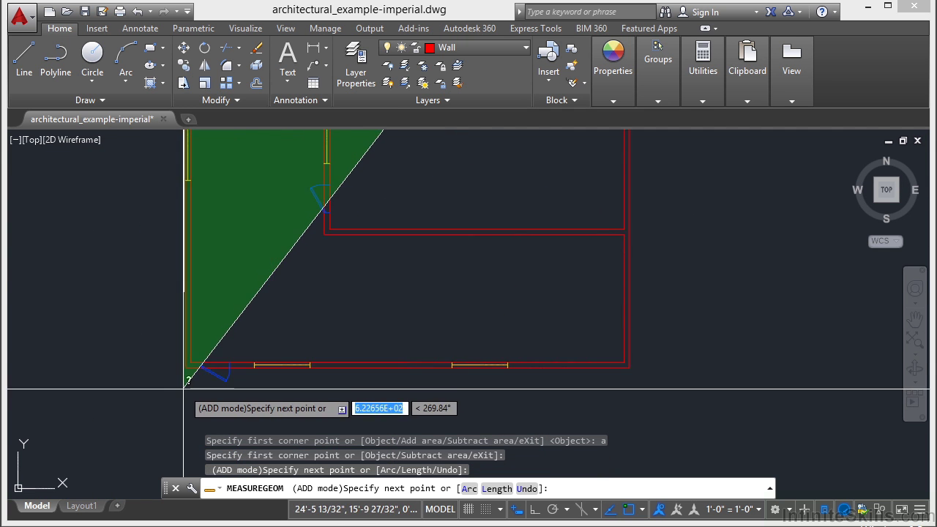
pyautogui.click(192, 352)
pyautogui.scroll(-3, 172, 355)
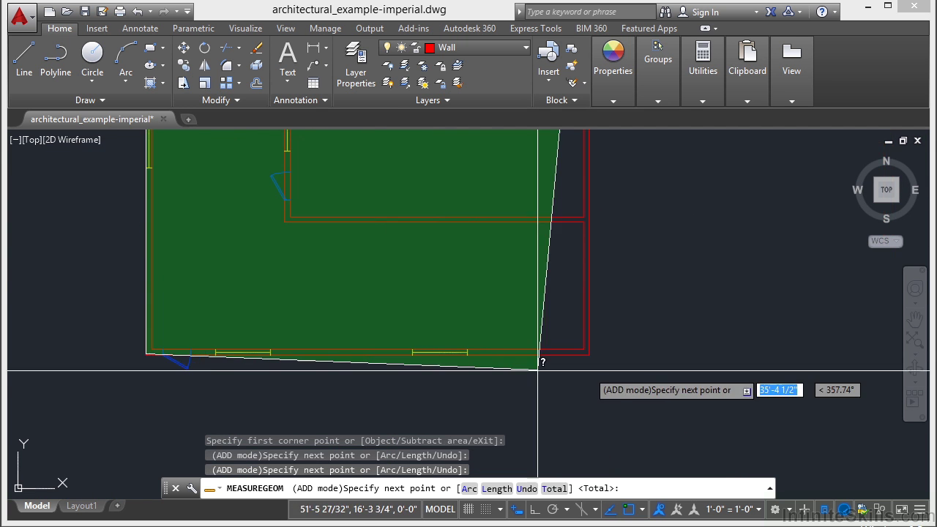
pyautogui.click(589, 354)
pyautogui.scroll(-2, 527, 358)
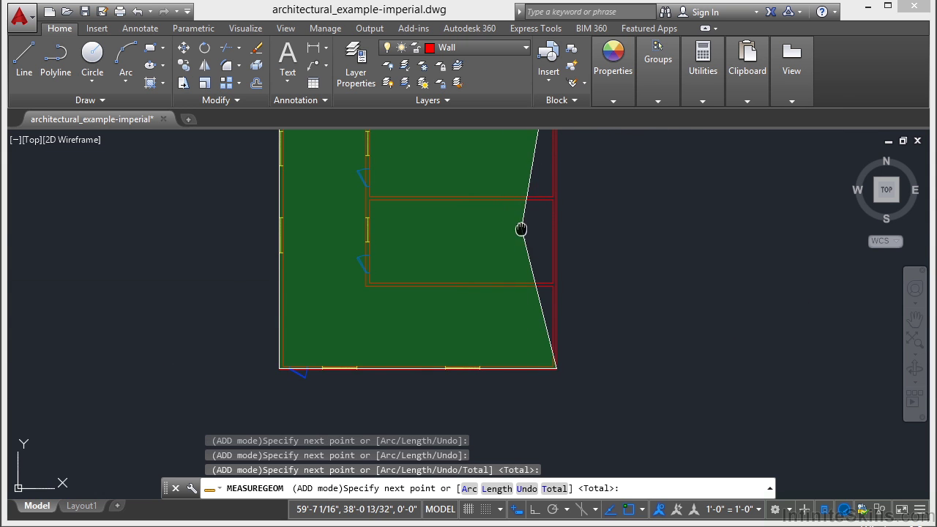
pyautogui.scroll(-2, 534, 293)
pyautogui.press('Return')
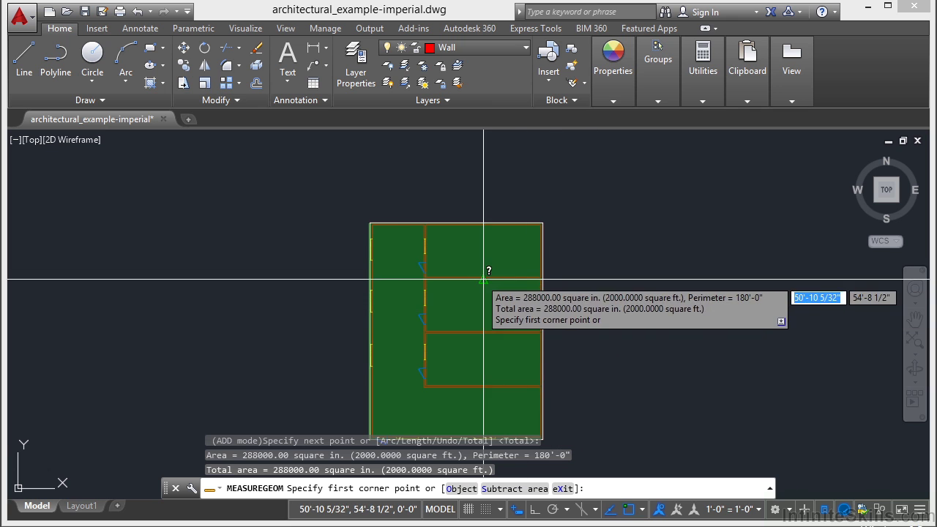
# Step: Subtract the room outlined by its four corners, leaving a 1,682 sq ft total
pyautogui.write('s')
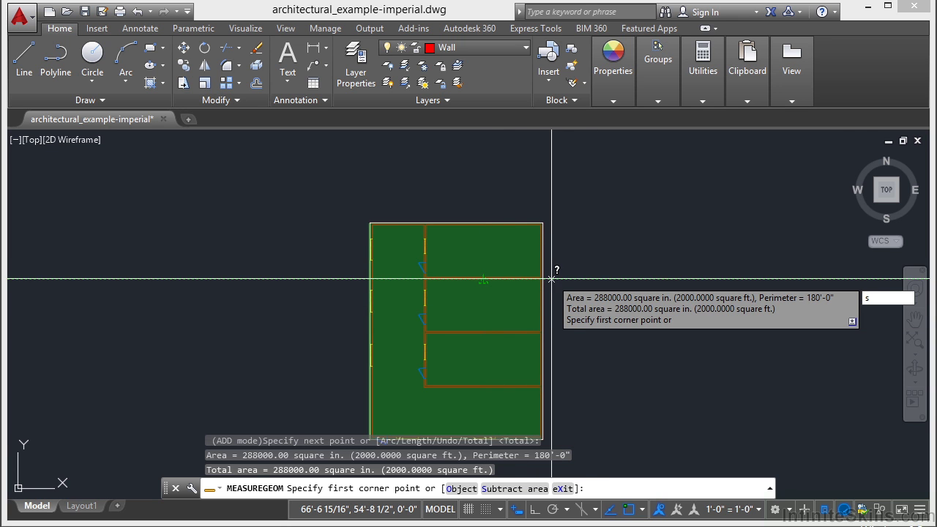
pyautogui.press('Return')
pyautogui.scroll(4, 538, 299)
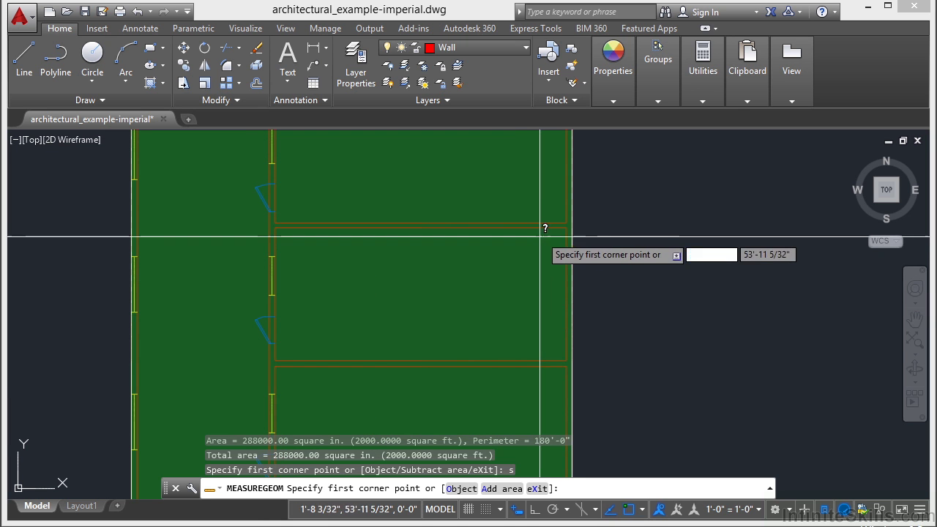
pyautogui.click(567, 227)
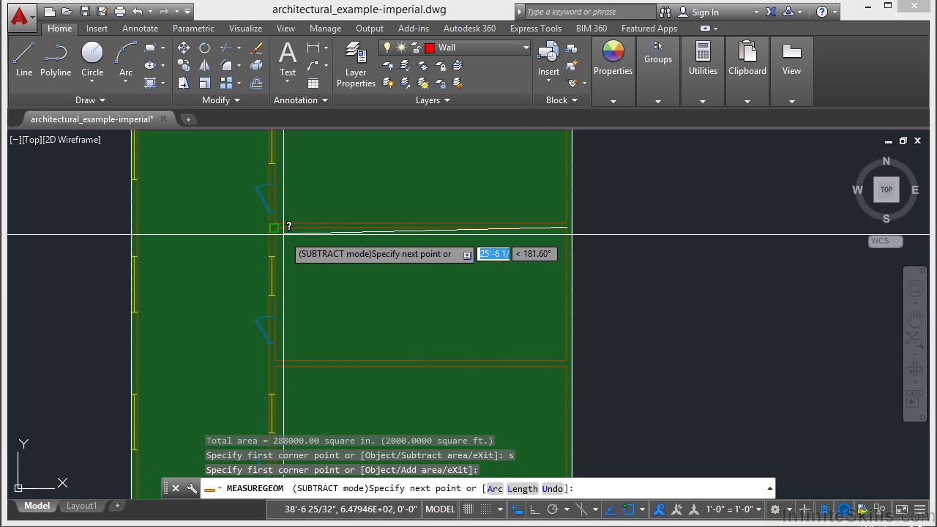
pyautogui.click(276, 229)
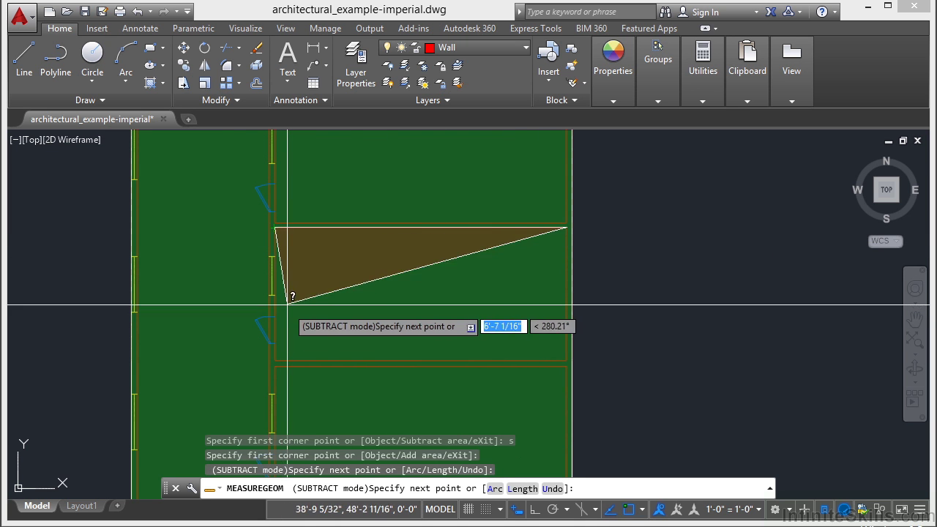
pyautogui.click(276, 358)
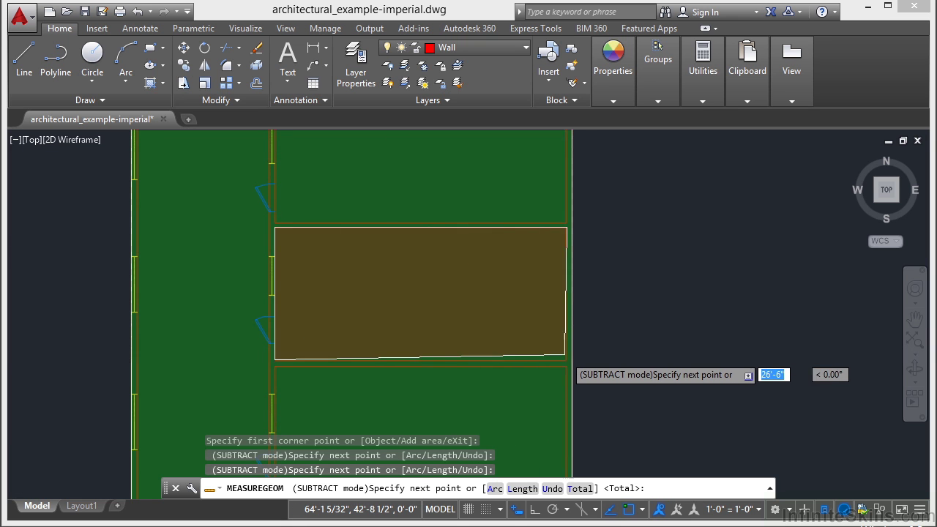
pyautogui.scroll(3, 565, 357)
pyautogui.click(564, 369)
pyautogui.scroll(-1, 565, 368)
pyautogui.scroll(-2, 564, 368)
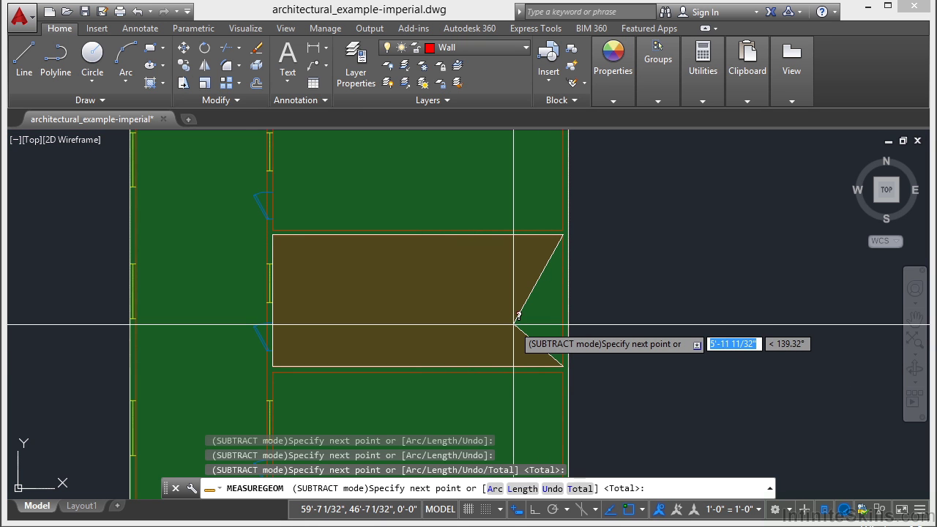
pyautogui.press('Return')
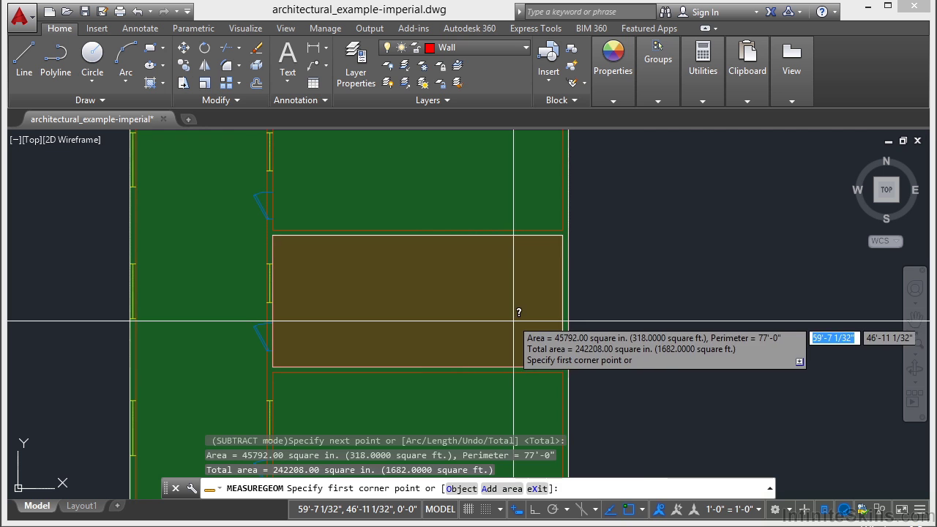
pyautogui.press('Return')
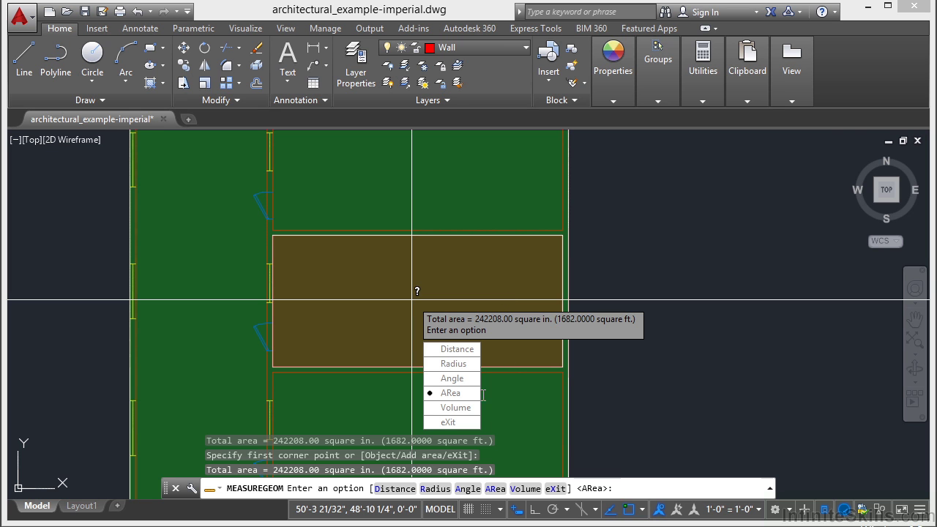
# Step: Measure the middle room's volume from its four corners at 10' height: 5,495,040 cubic inches
pyautogui.click(464, 415)
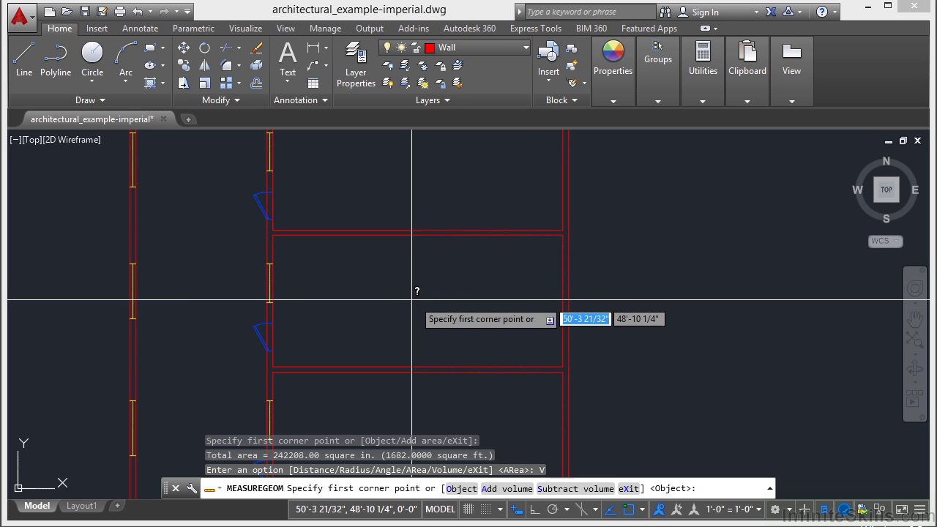
pyautogui.click(563, 235)
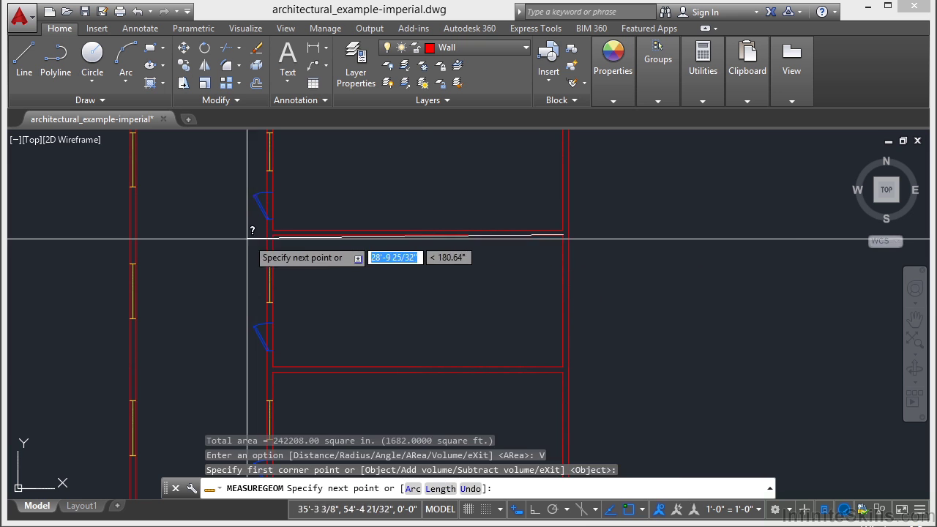
pyautogui.click(273, 234)
pyautogui.click(273, 366)
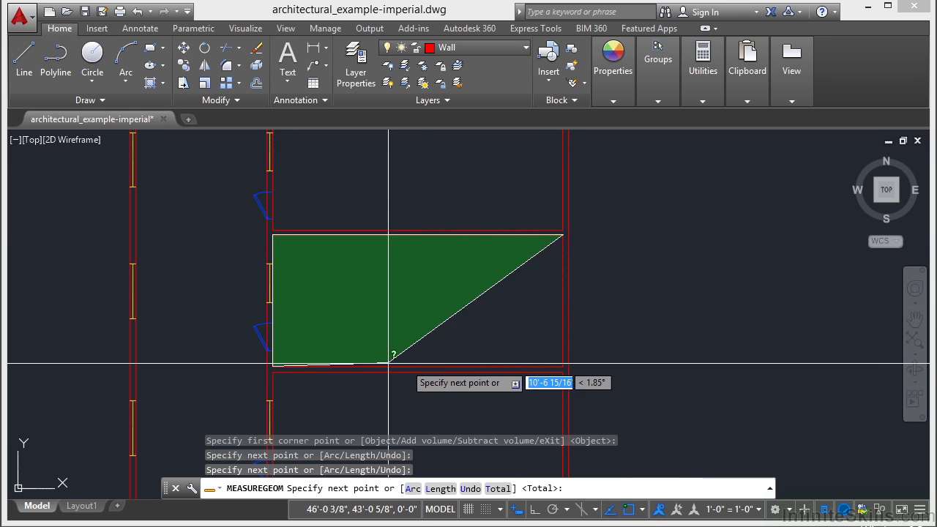
pyautogui.click(562, 365)
pyautogui.press('Return')
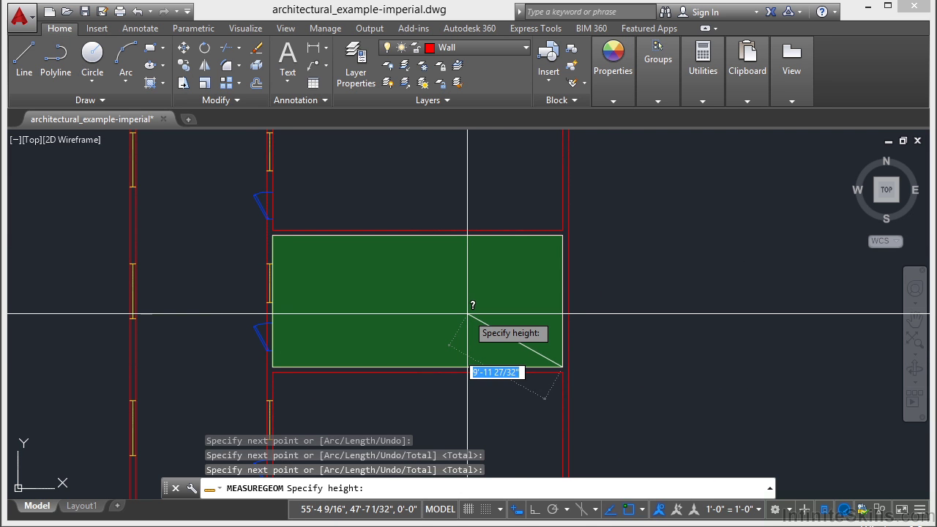
pyautogui.write('1')
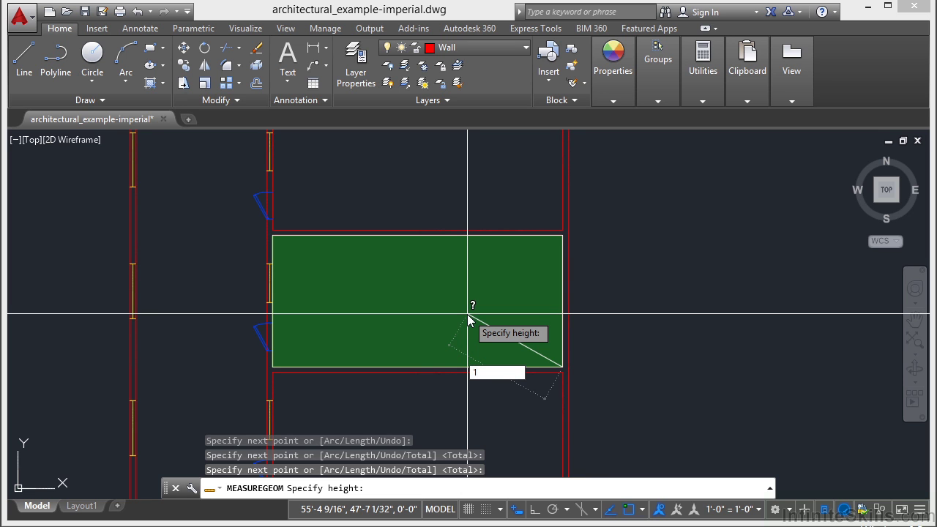
pyautogui.write("0'")
pyautogui.press('Return')
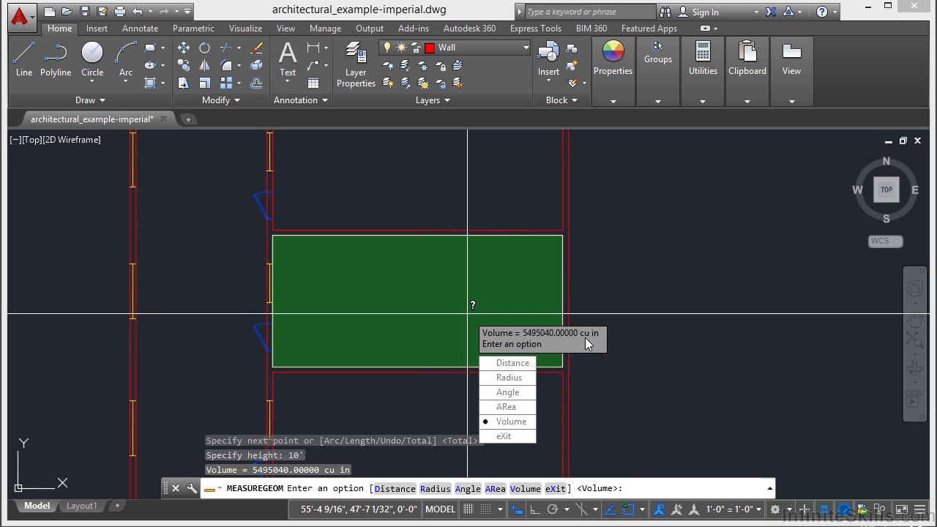
# Step: Exit MEASUREGEOM with X and zoom out to view the full floor plan
pyautogui.write('X')
pyautogui.press('Return')
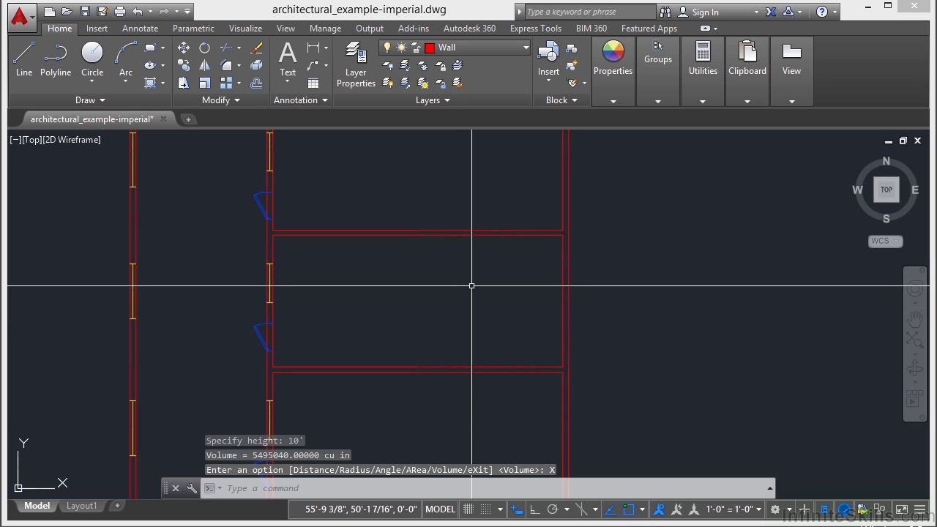
pyautogui.scroll(-2, 502, 272)
pyautogui.scroll(-4, 465, 307)
pyautogui.moveTo(465, 307); pyautogui.dragTo(470, 299, button='middle')
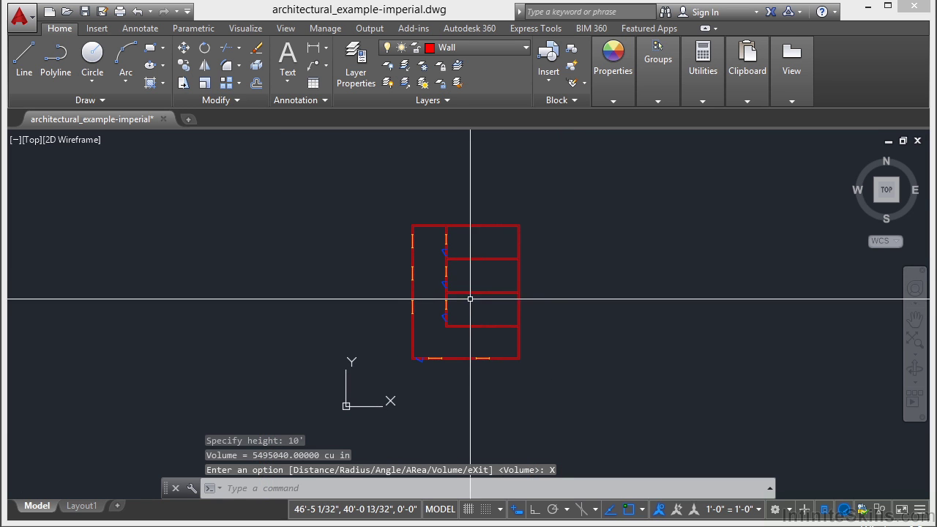